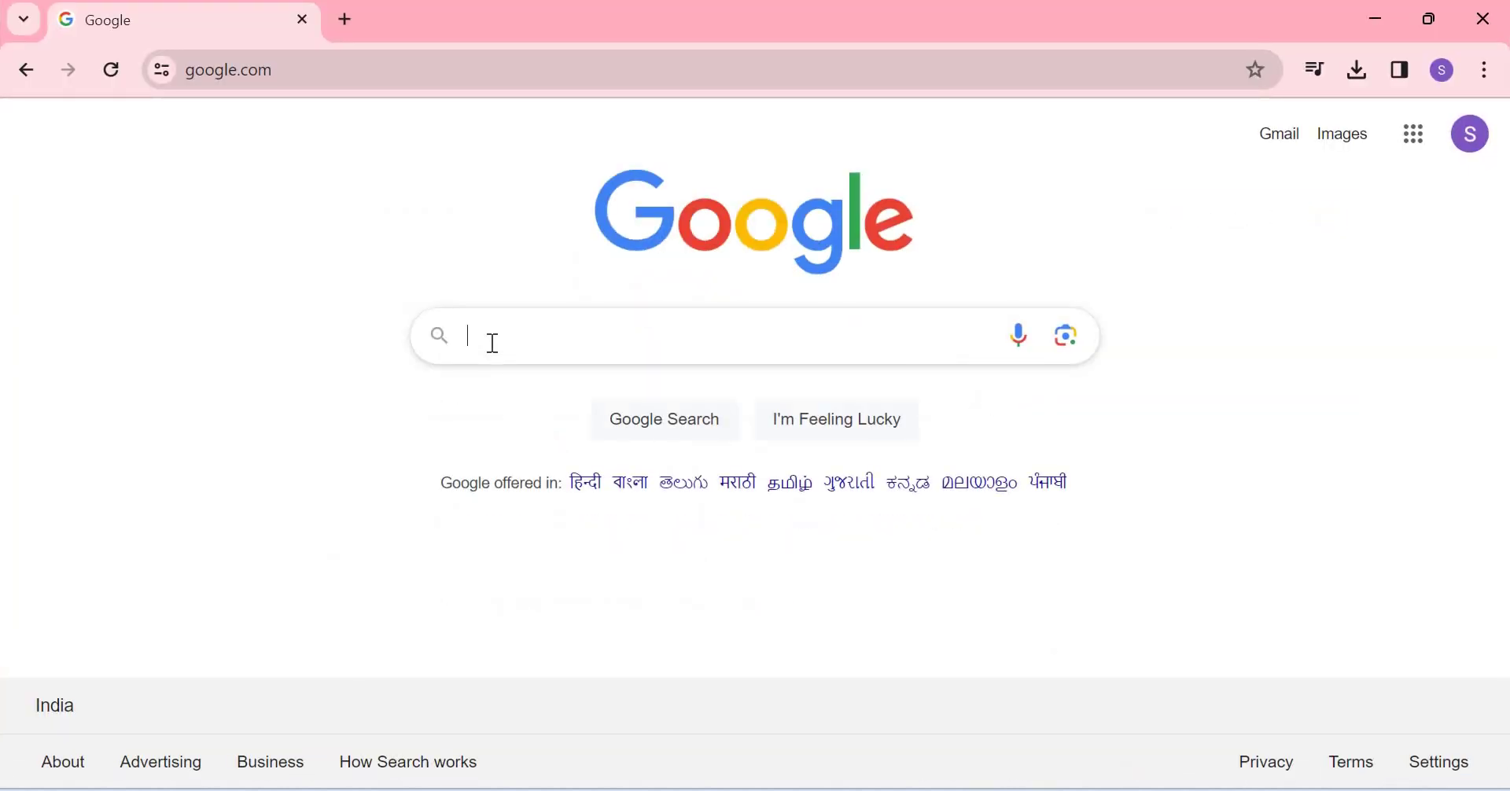
# Step: Search Google for 'alteryx designer download free' and scroll to the Free Trial Download result
pyautogui.click(493, 343)
pyautogui.write('al')
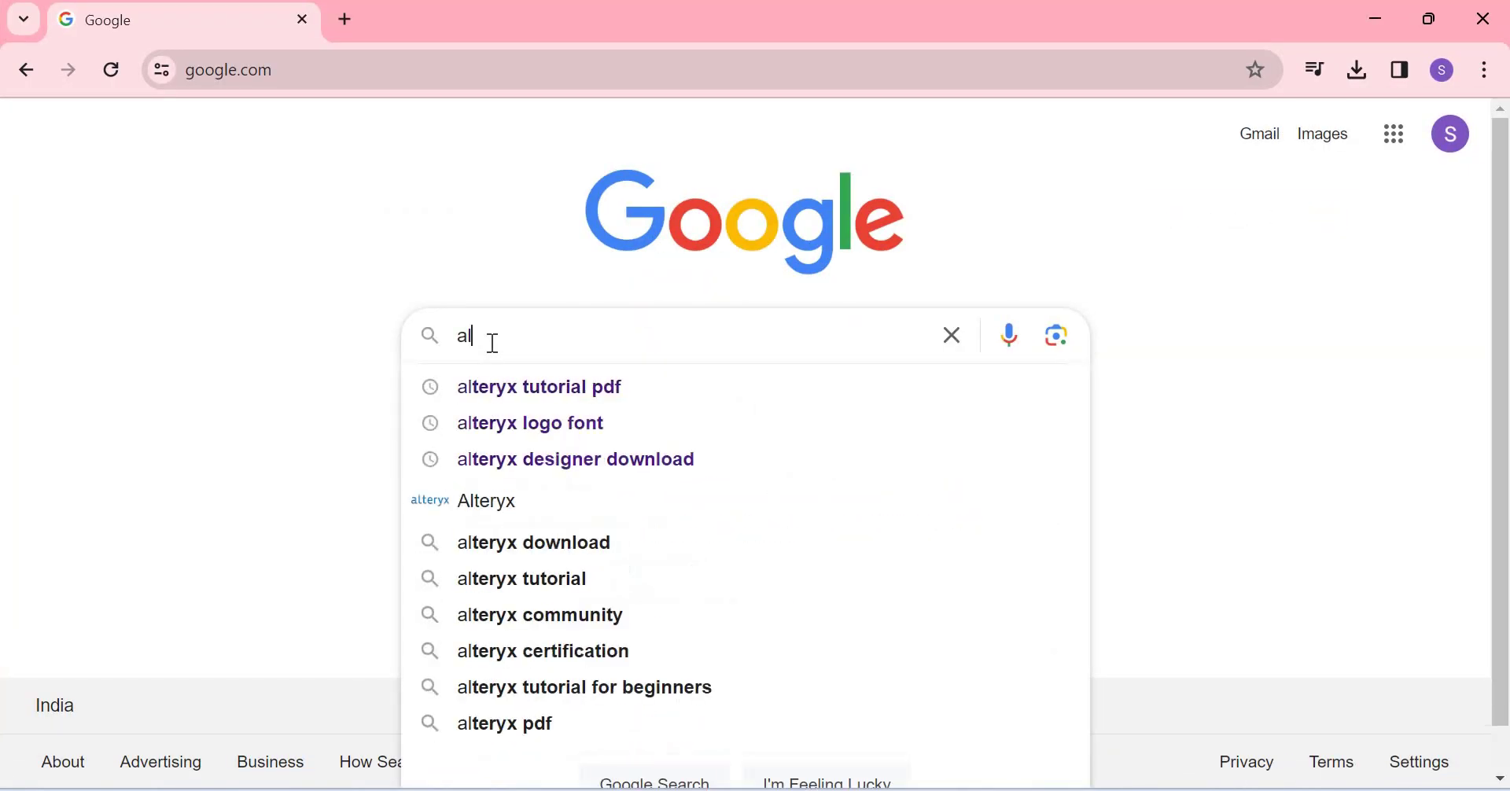
pyautogui.write('ter')
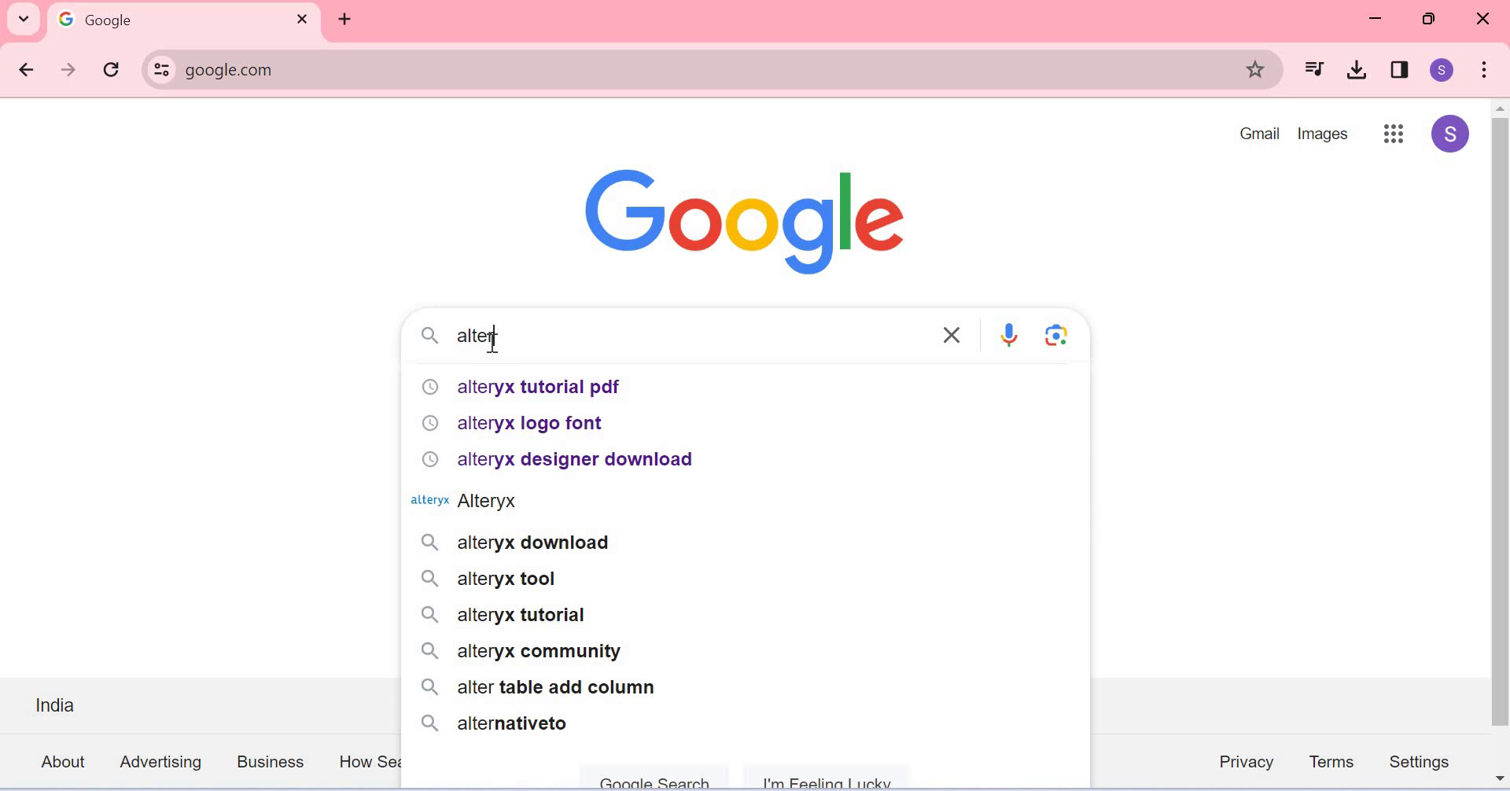
pyautogui.press('Down')
pyautogui.press('Down')
pyautogui.press('Down')
pyautogui.click(493, 343)
pyautogui.click(625, 388)
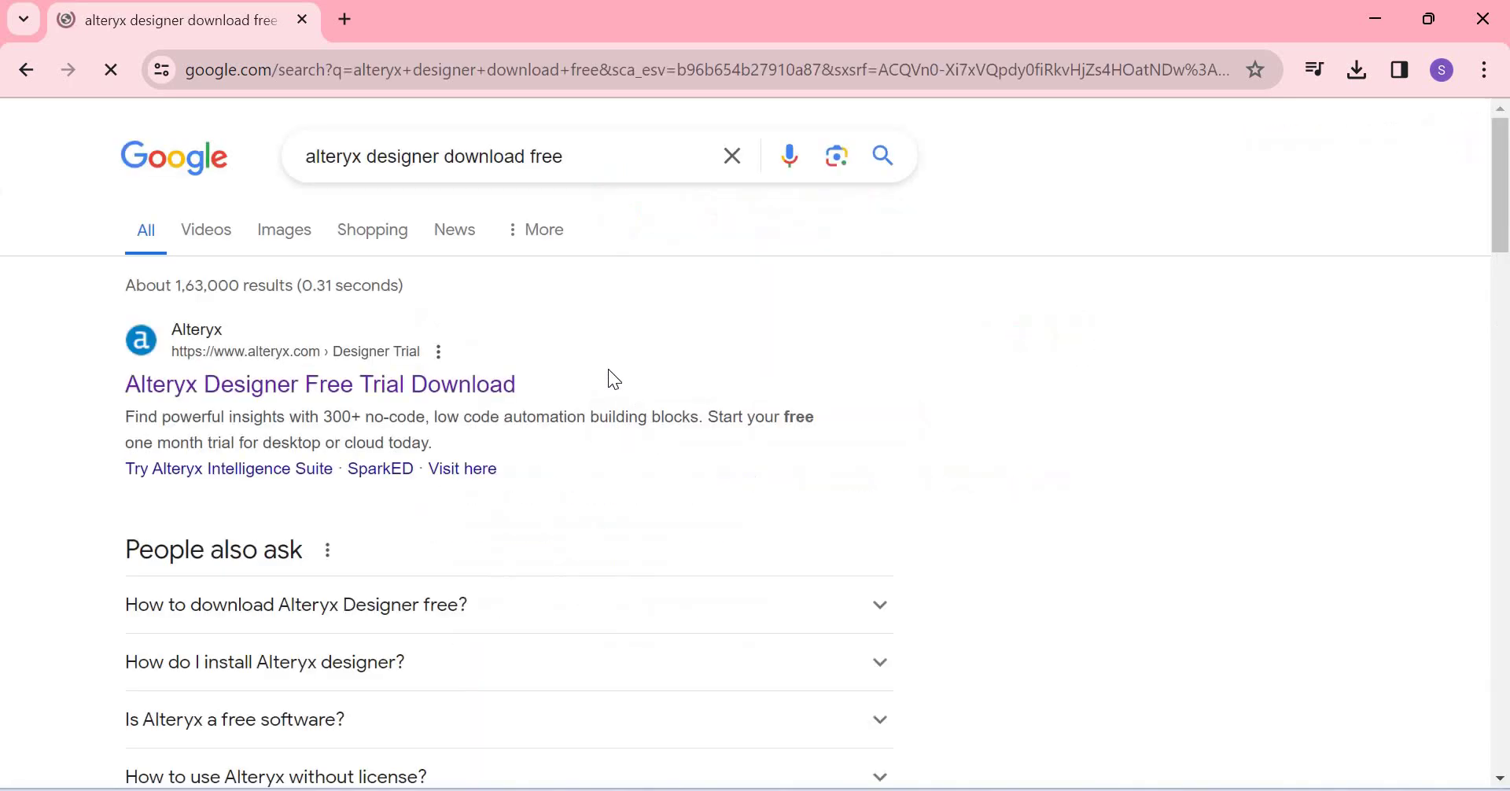
pyautogui.scroll(-2, 611, 375)
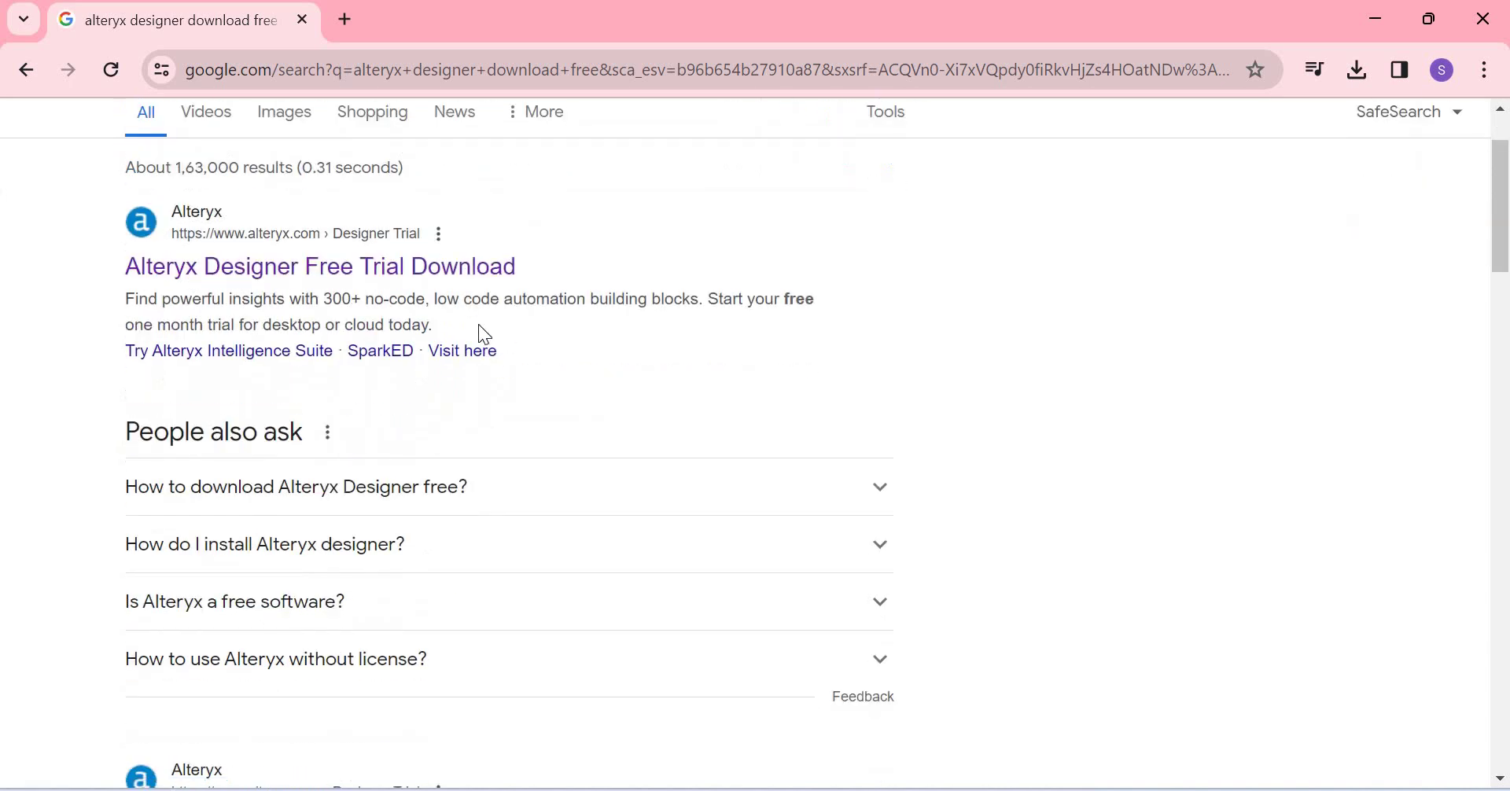
# Step: Open the Alteryx Designer Free Trial Download page and browse down to the Desktop and Cloud trial cards
pyautogui.click(406, 274)
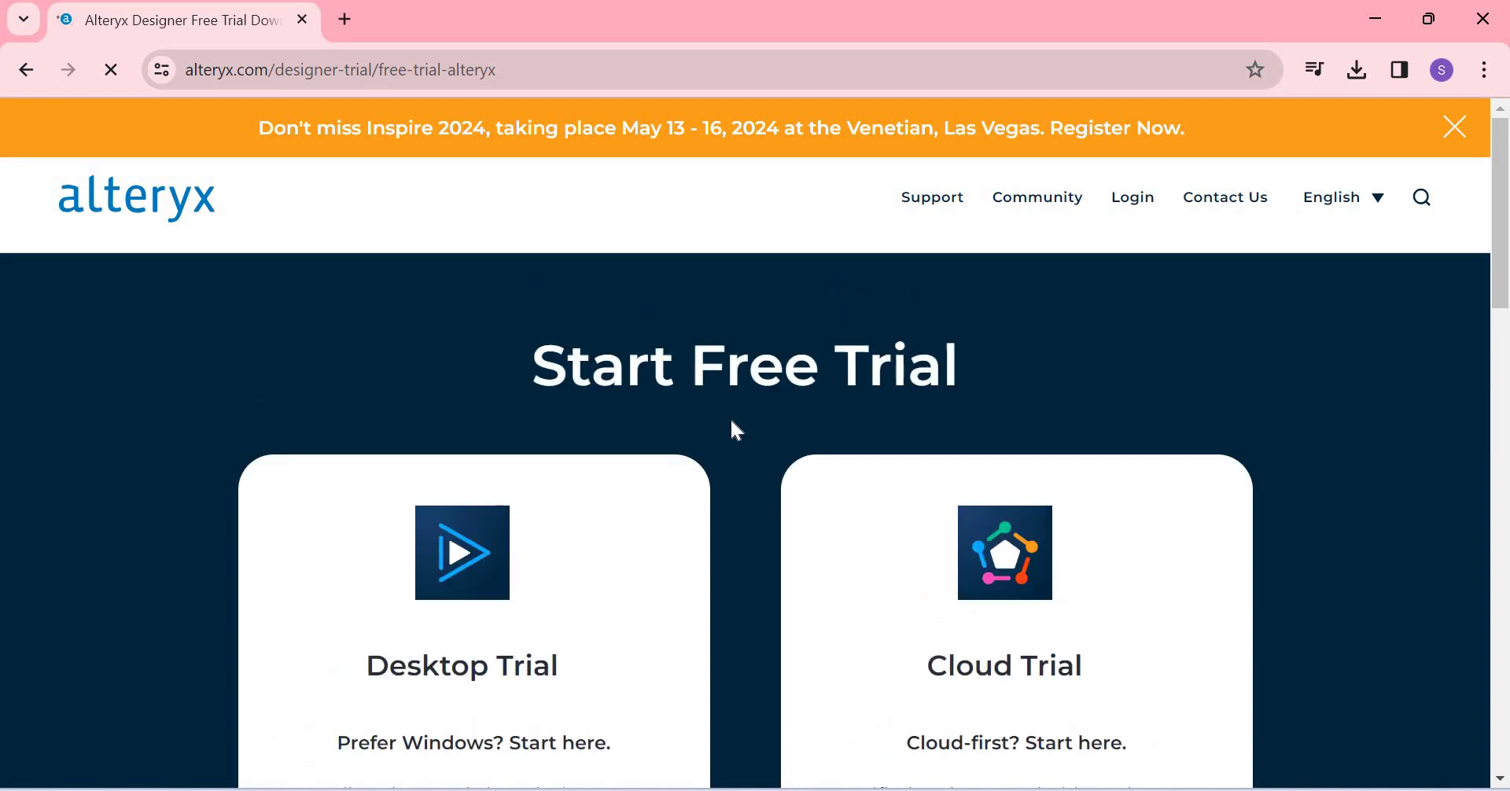
pyautogui.scroll(-2, 732, 422)
pyautogui.scroll(2, 731, 422)
pyautogui.scroll(-3, 663, 422)
pyautogui.scroll(-1, 668, 429)
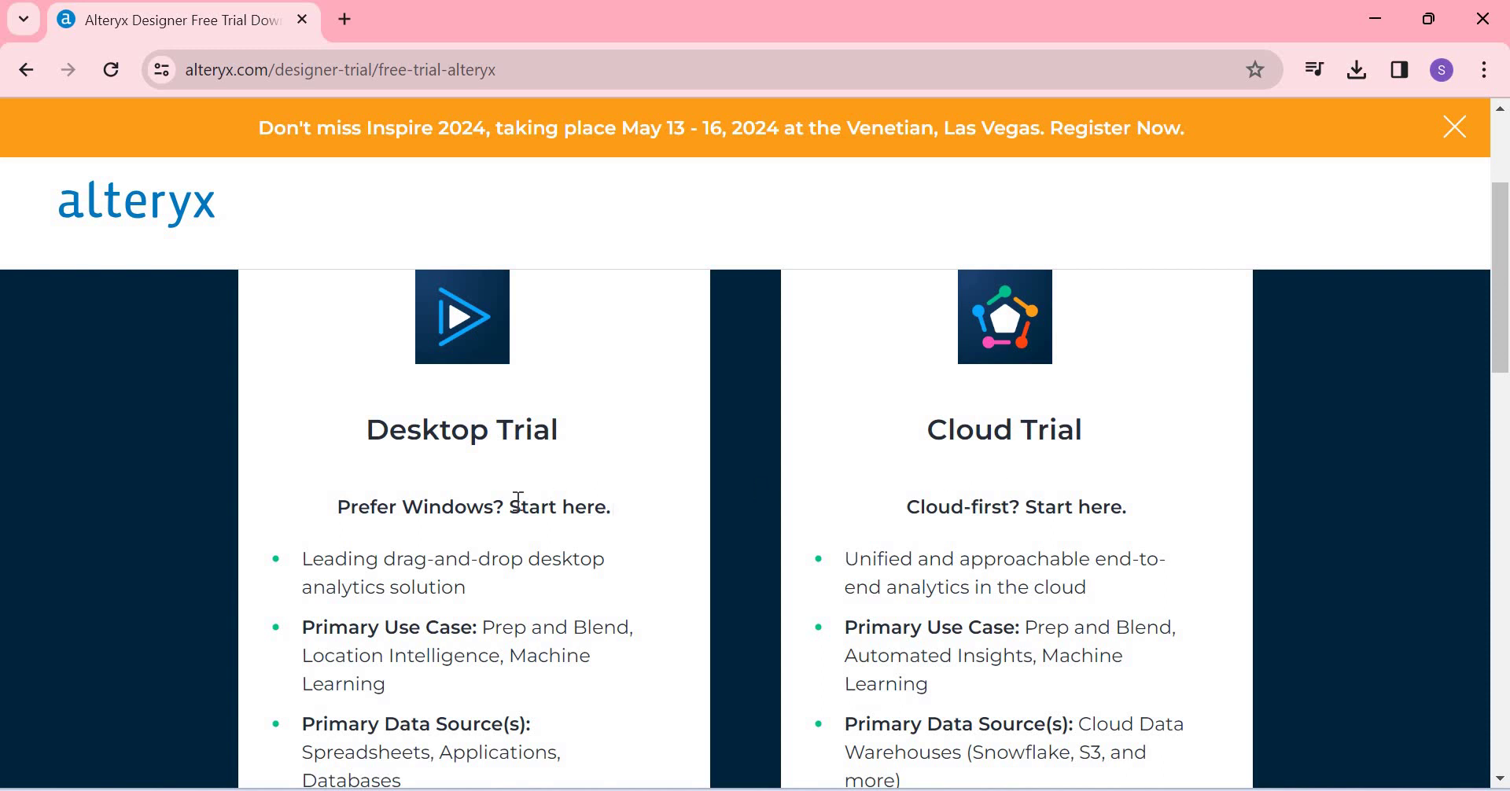
pyautogui.scroll(-3, 444, 449)
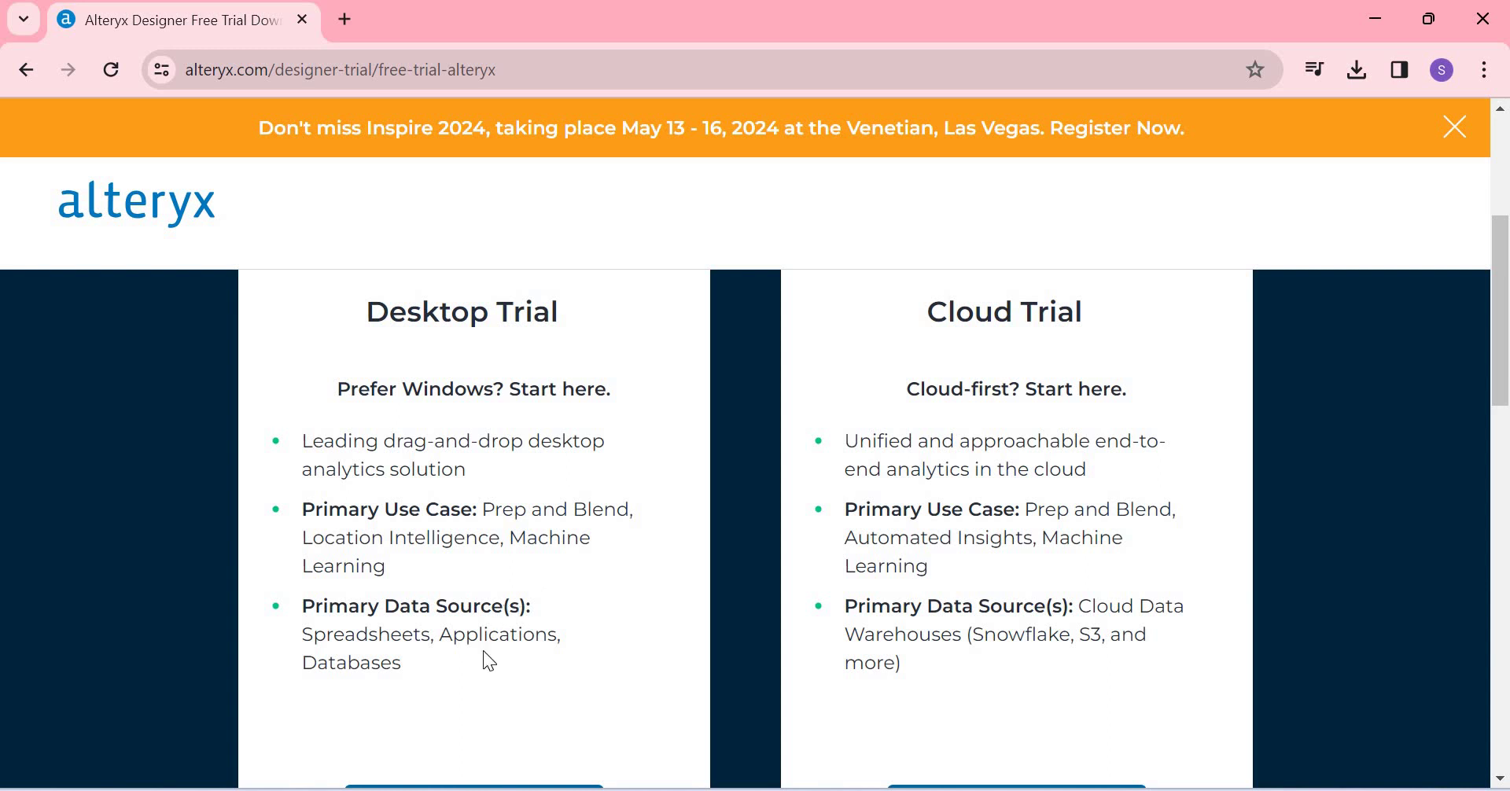
pyautogui.scroll(-2, 441, 574)
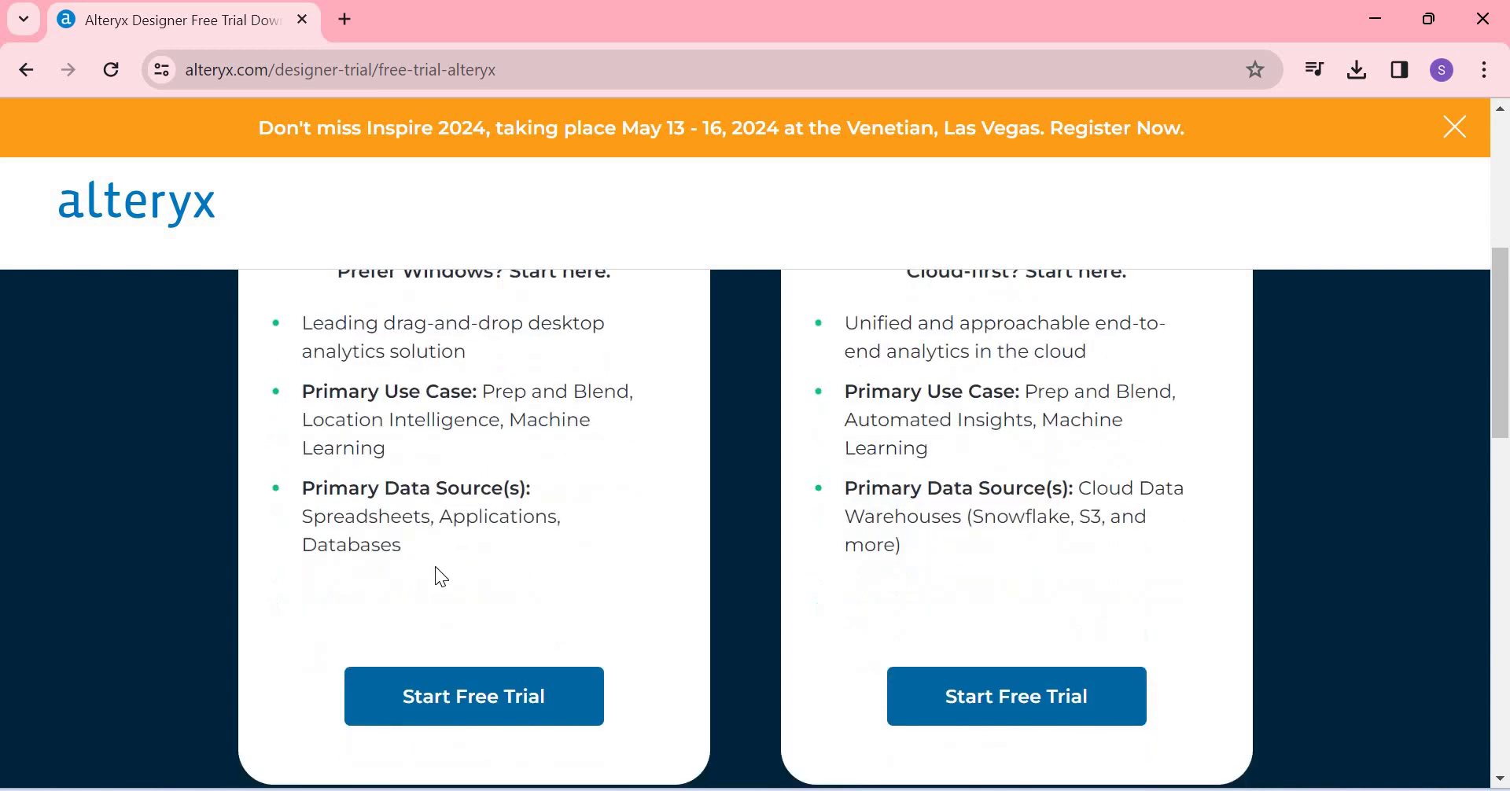
# Step: Start the Desktop Trial and select the Start Free Trial form heading
pyautogui.click(474, 696)
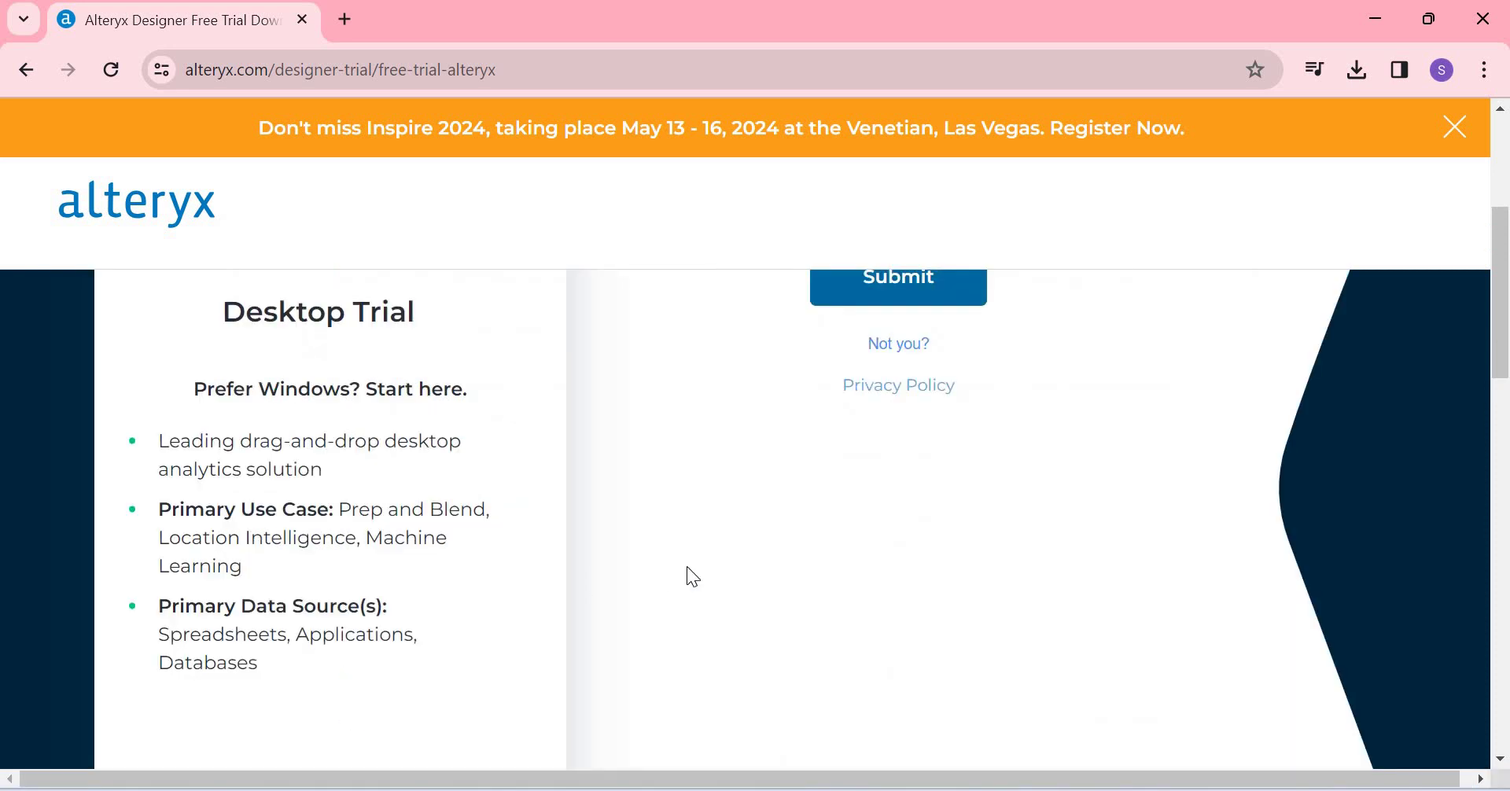
pyautogui.scroll(4, 692, 576)
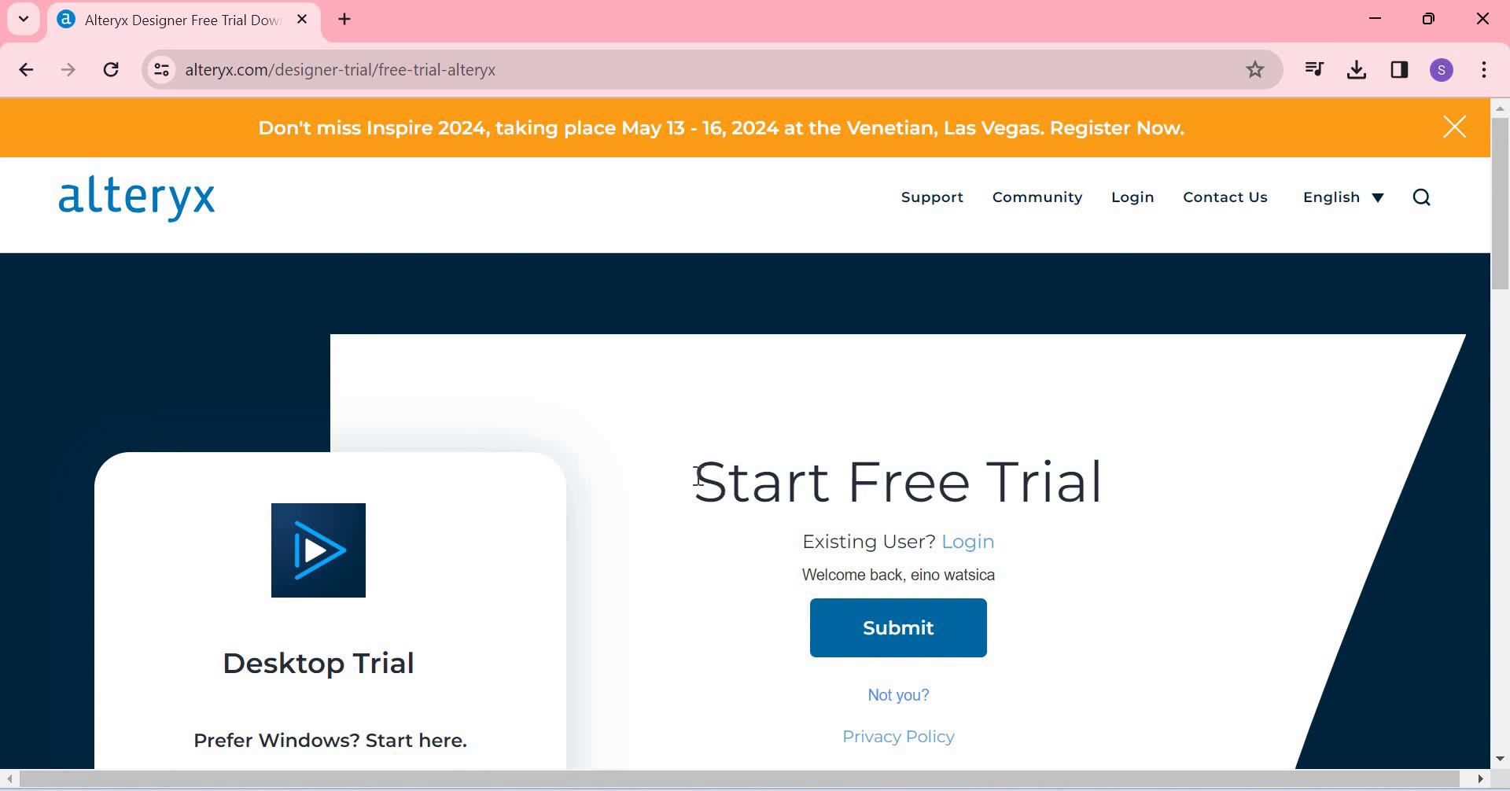
pyautogui.moveTo(693, 479); pyautogui.dragTo(1109, 478)
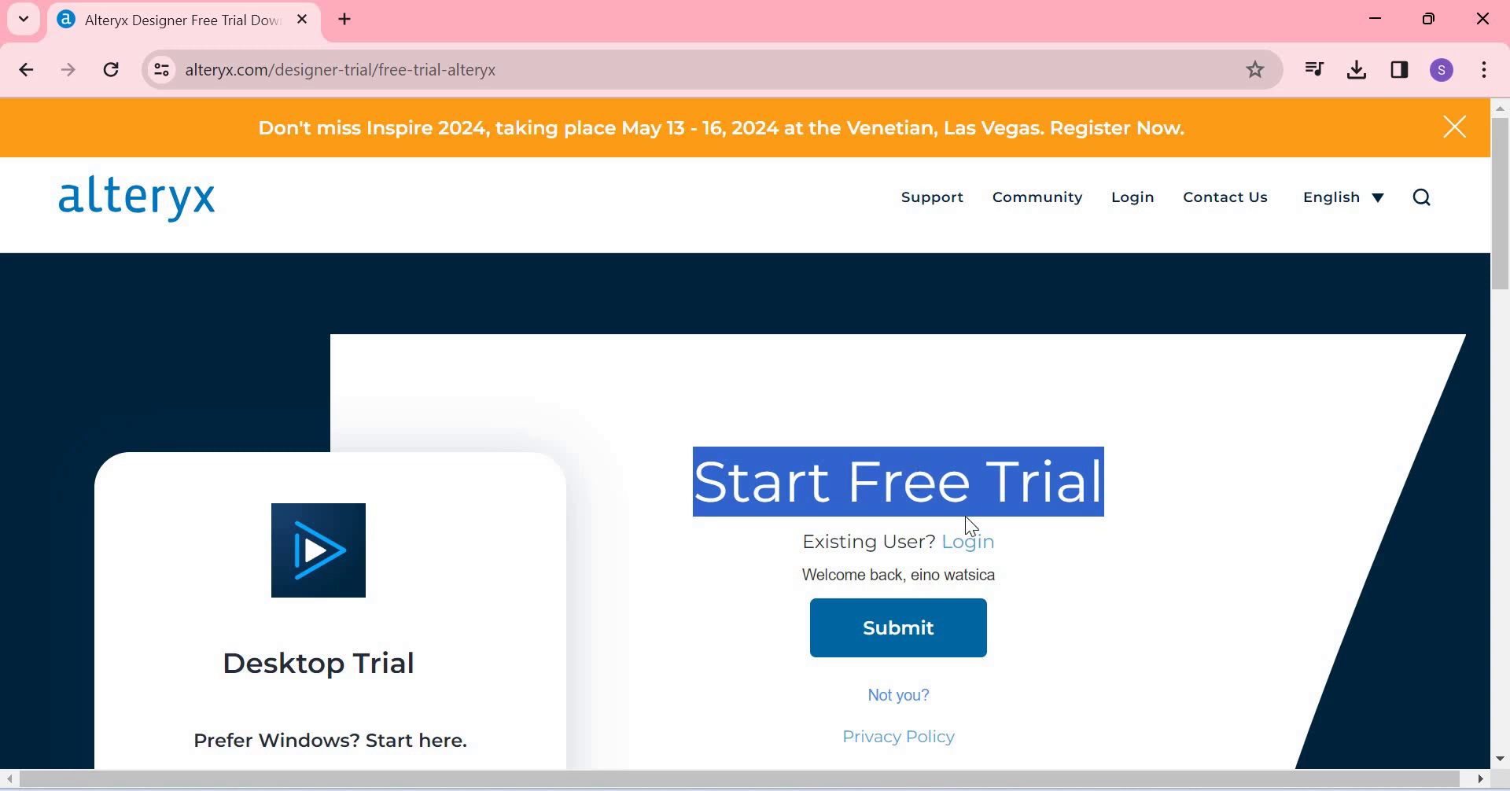
pyautogui.scroll(-2, 966, 527)
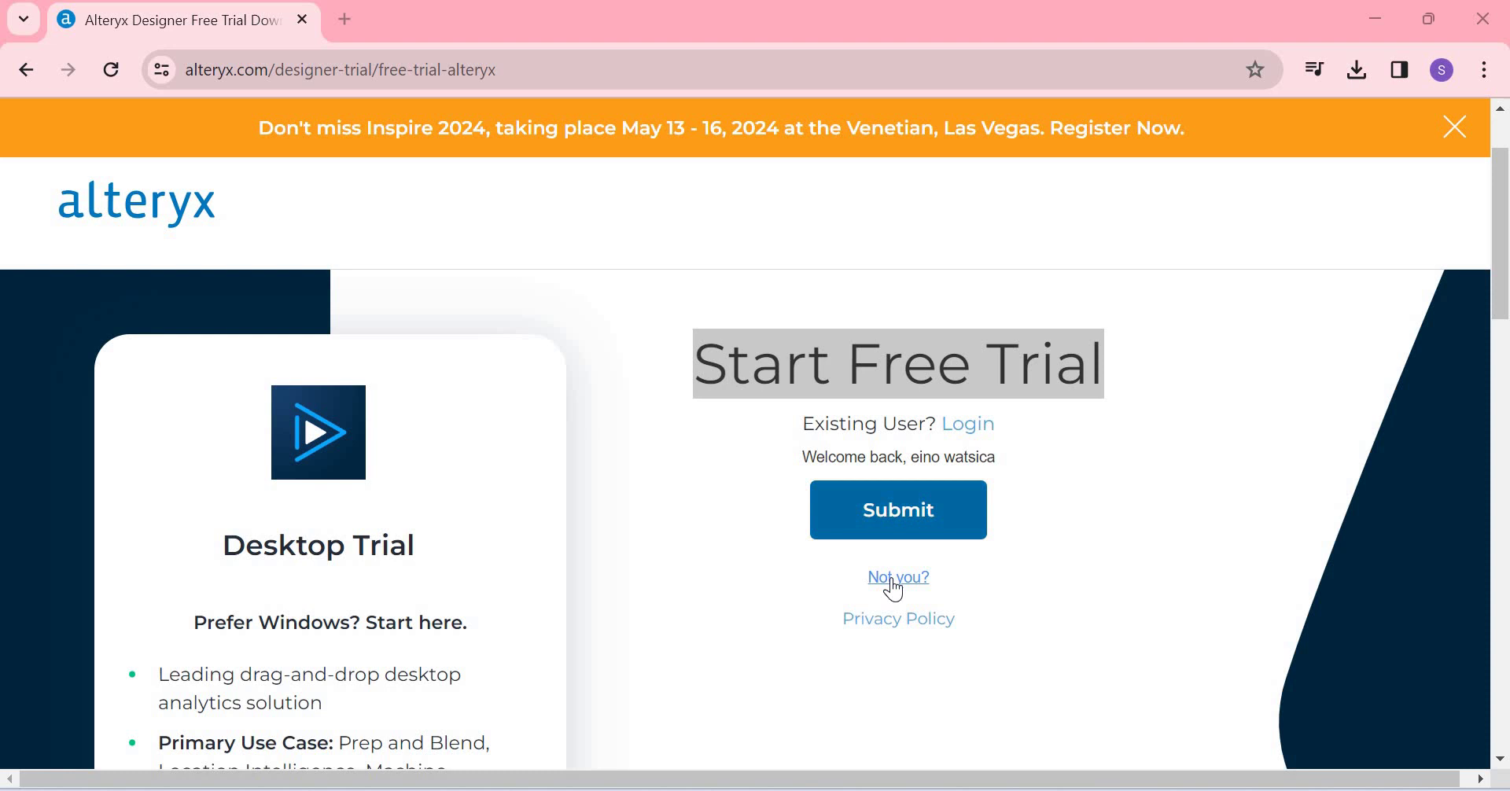
# Step: Drop the remembered returning user and reopen the desktop trial sign-up form
pyautogui.click(843, 529)
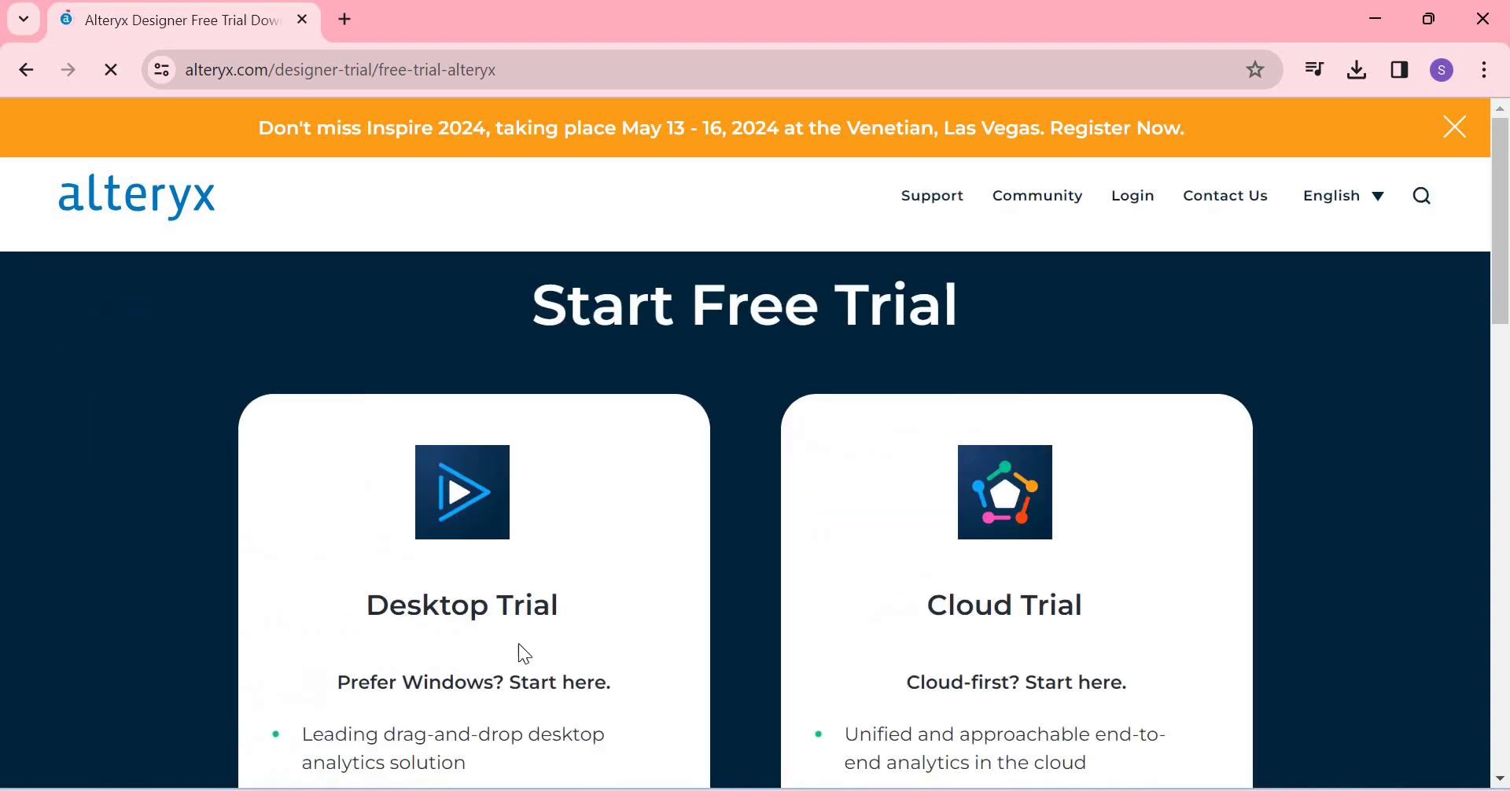
pyautogui.scroll(-2, 711, 497)
pyautogui.scroll(-6, 592, 523)
pyautogui.click(576, 440)
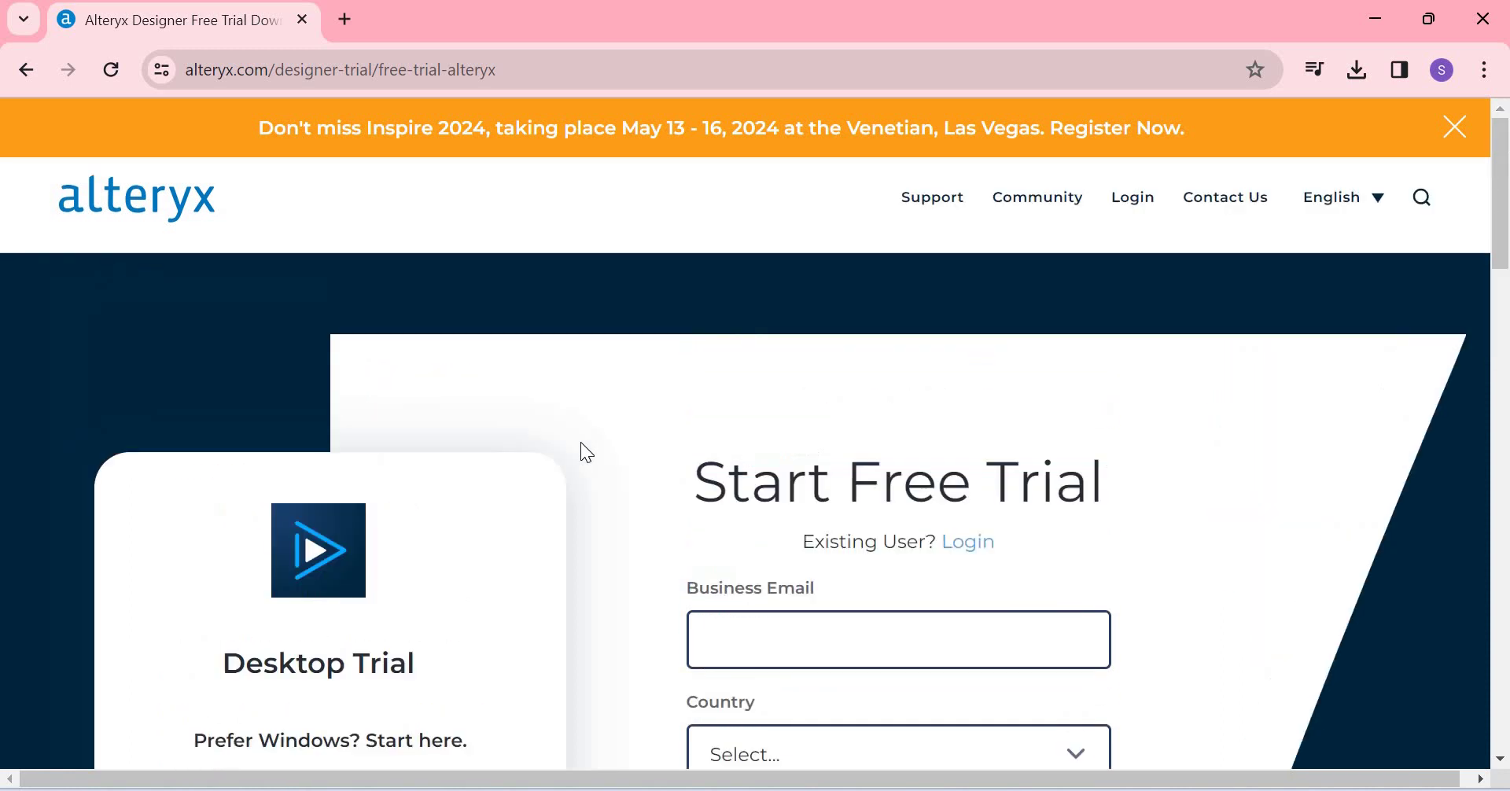
pyautogui.scroll(-2, 948, 475)
# Step: Begin the business email entry, then bring the SW installer folder to the front
pyautogui.click(780, 523)
pyautogui.scroll(-4, 901, 380)
pyautogui.scroll(2, 904, 452)
pyautogui.scroll(-2, 1097, 550)
pyautogui.scroll(-4, 1102, 560)
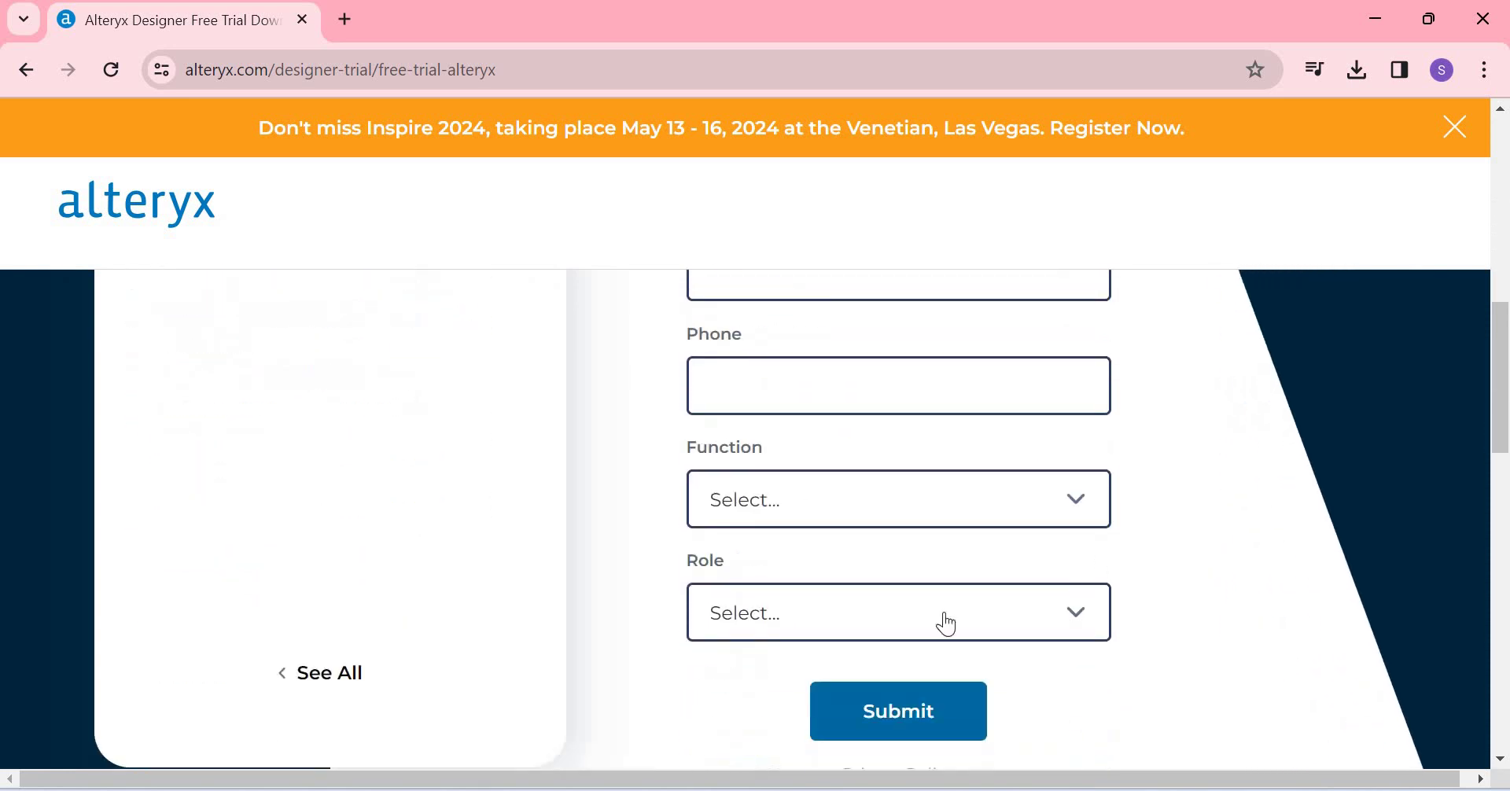
pyautogui.scroll(-2, 946, 622)
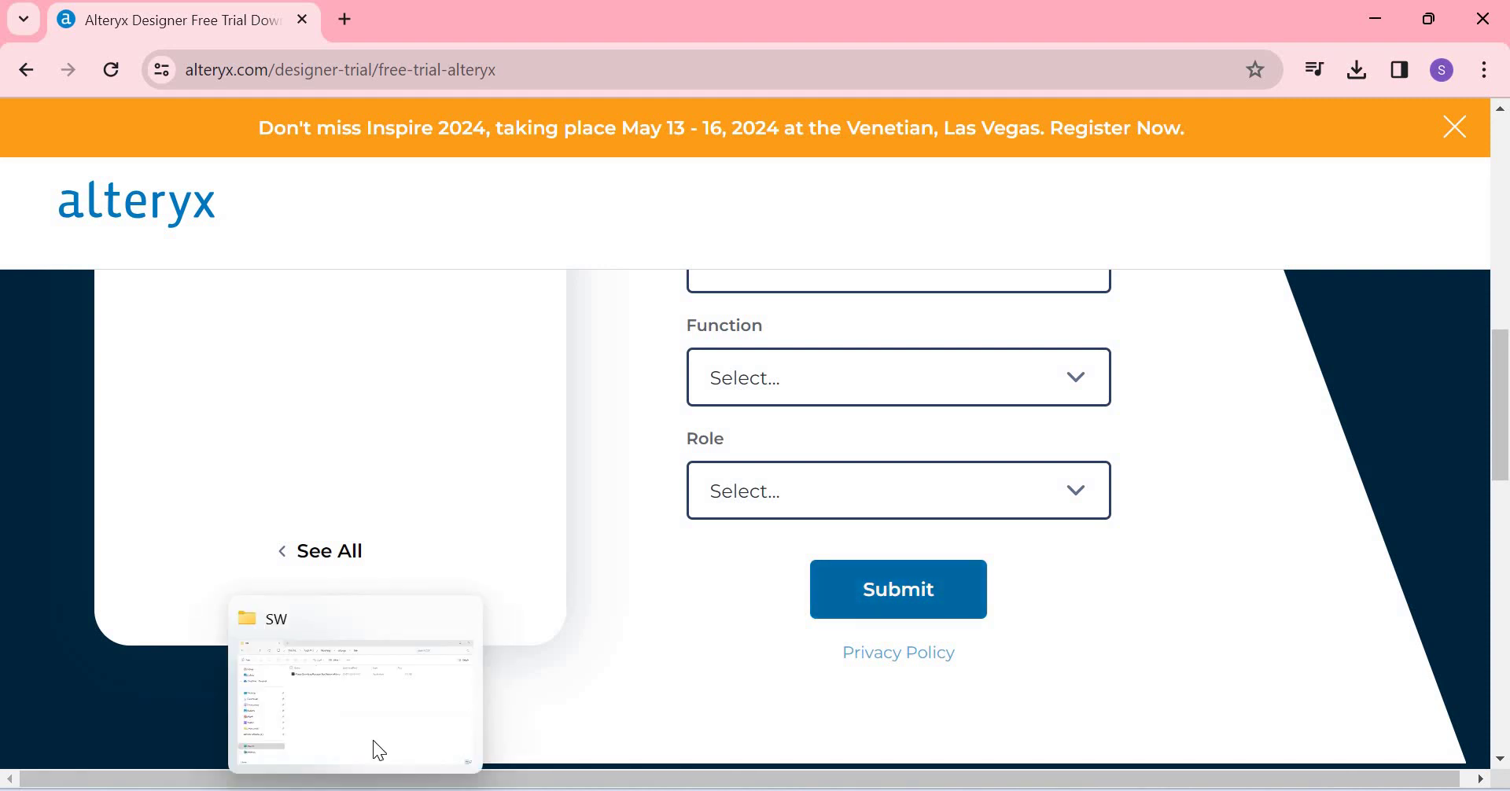
pyautogui.click(379, 748)
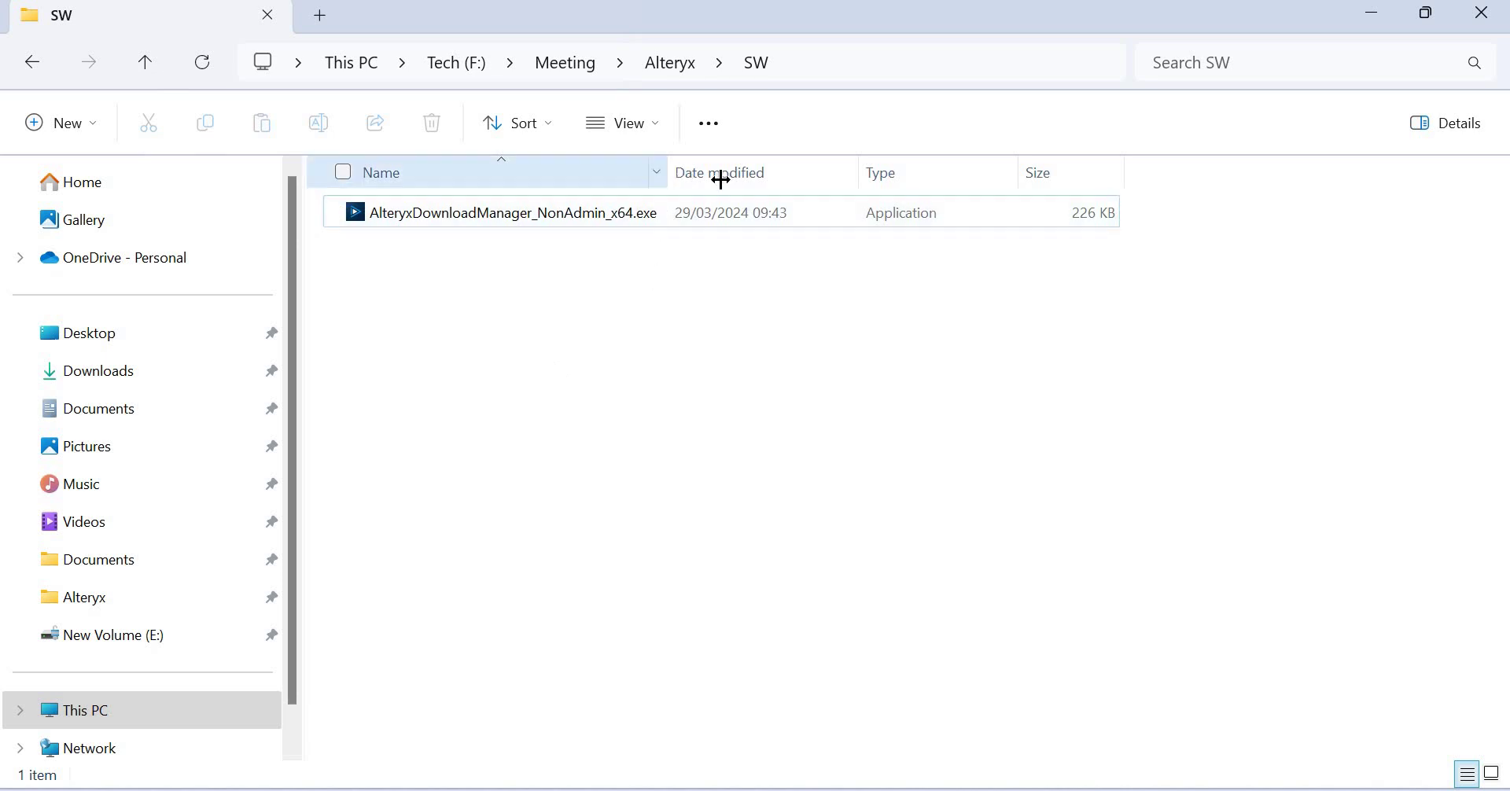
# Step: Widen the Name column and run AlteryxDownloadManager_NonAdmin_x64.exe
pyautogui.moveTo(674, 174); pyautogui.dragTo(717, 175)
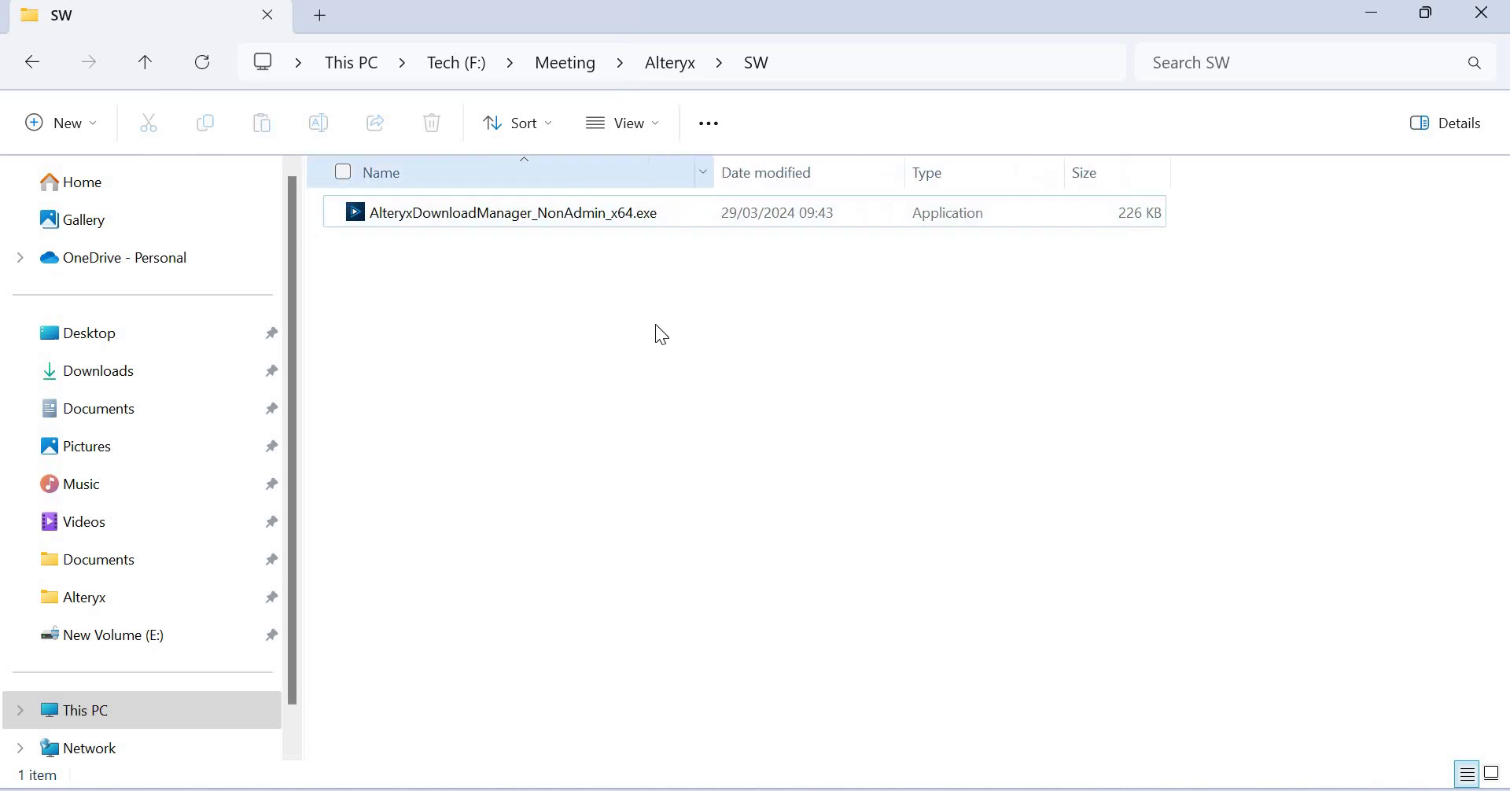
pyautogui.doubleClick(492, 214)
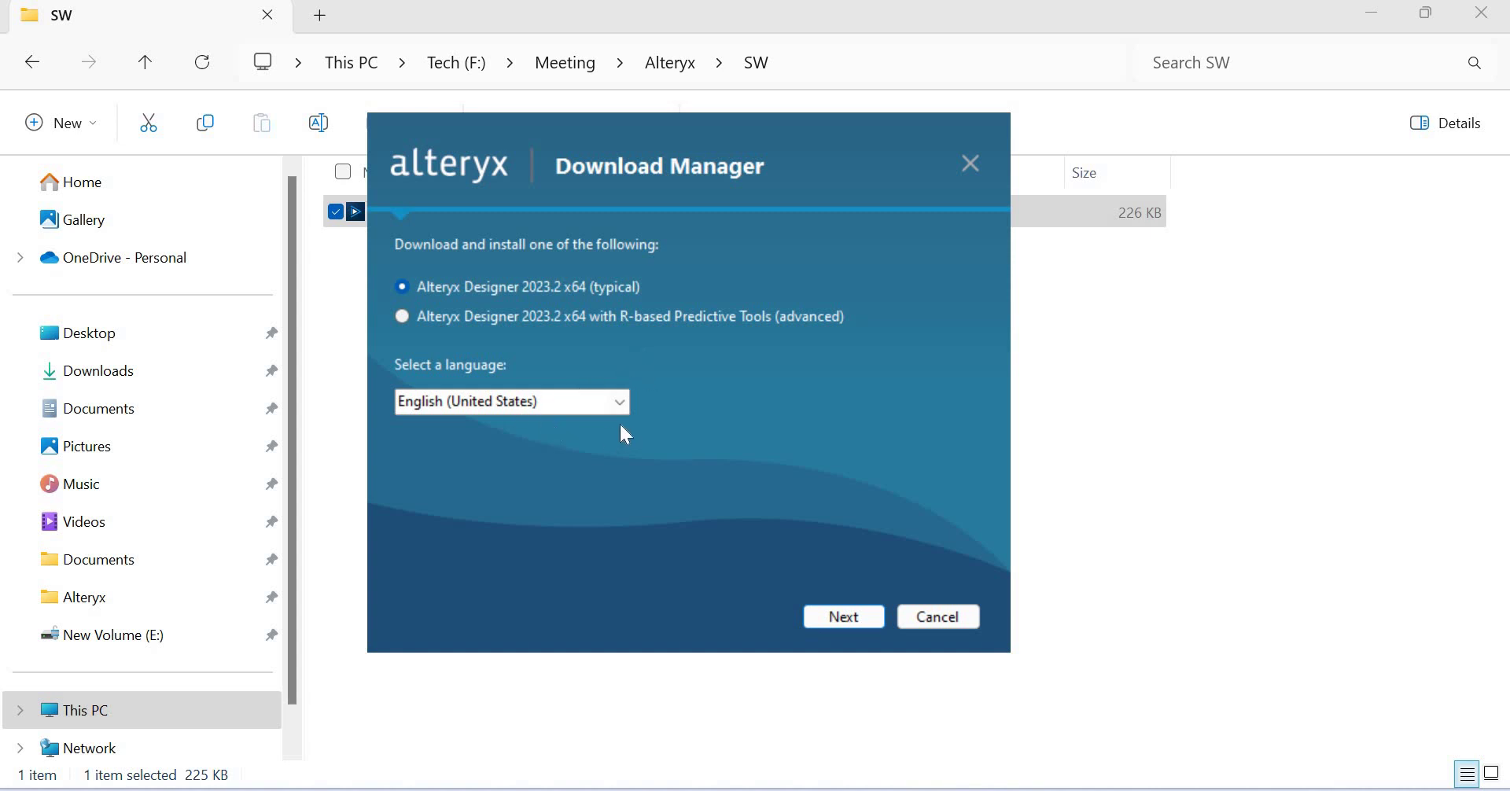
# Step: Download the 826.8MB typical Designer 2023.2 x64 installer until its welcome page opens
pyautogui.click(834, 617)
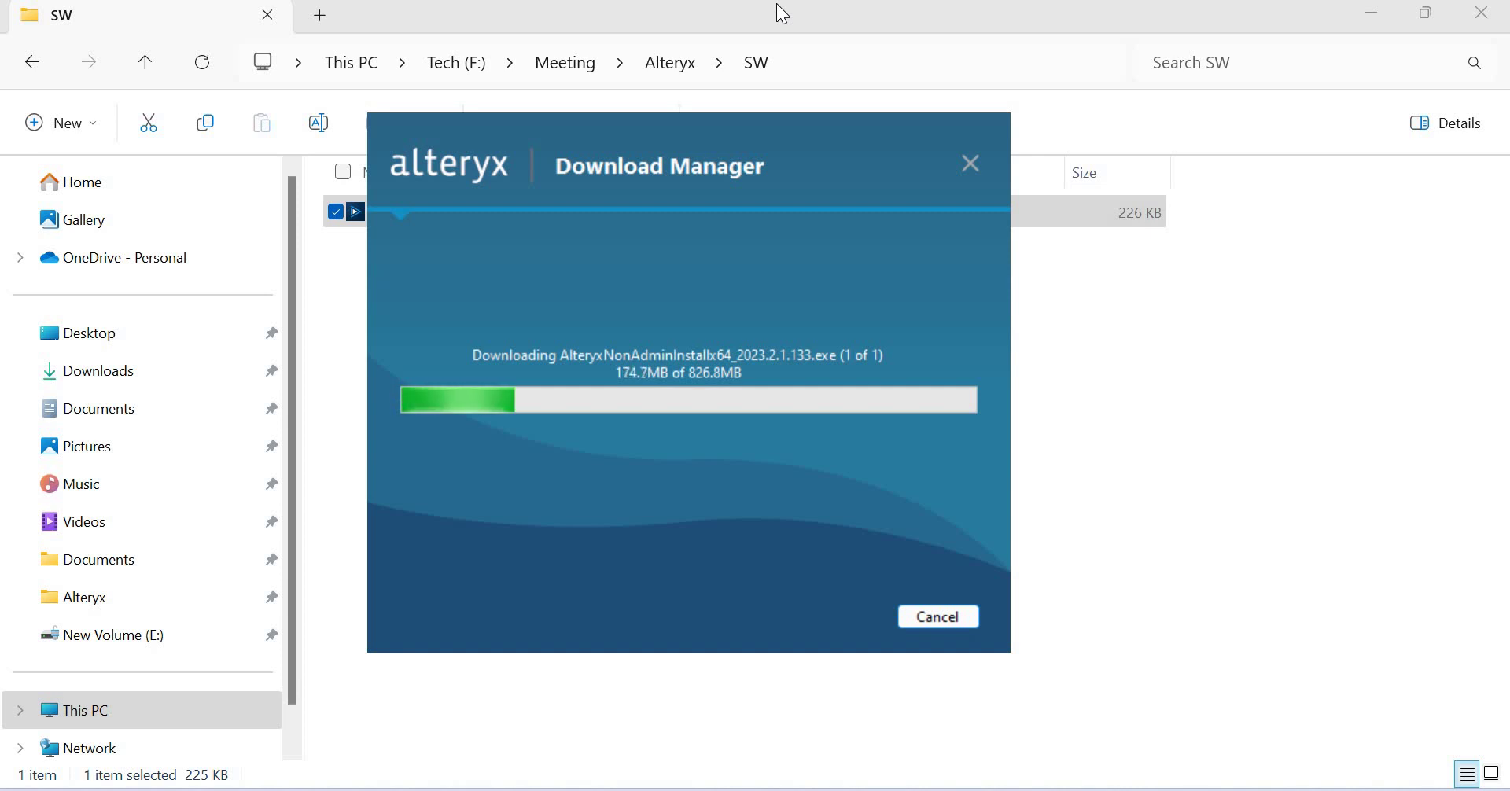
pyautogui.hotkey('alt', 'Tab')
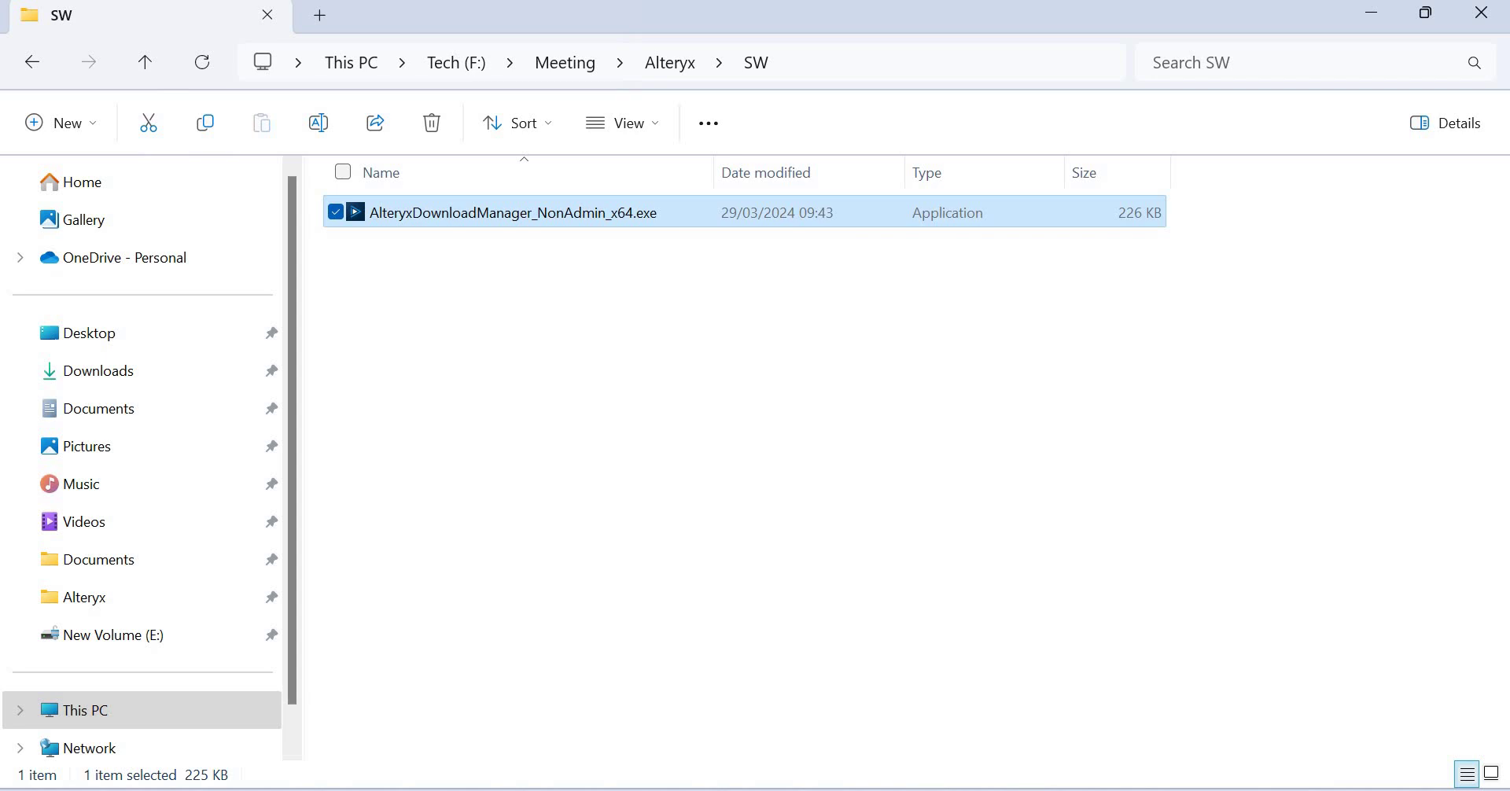
pyautogui.click(507, 708)
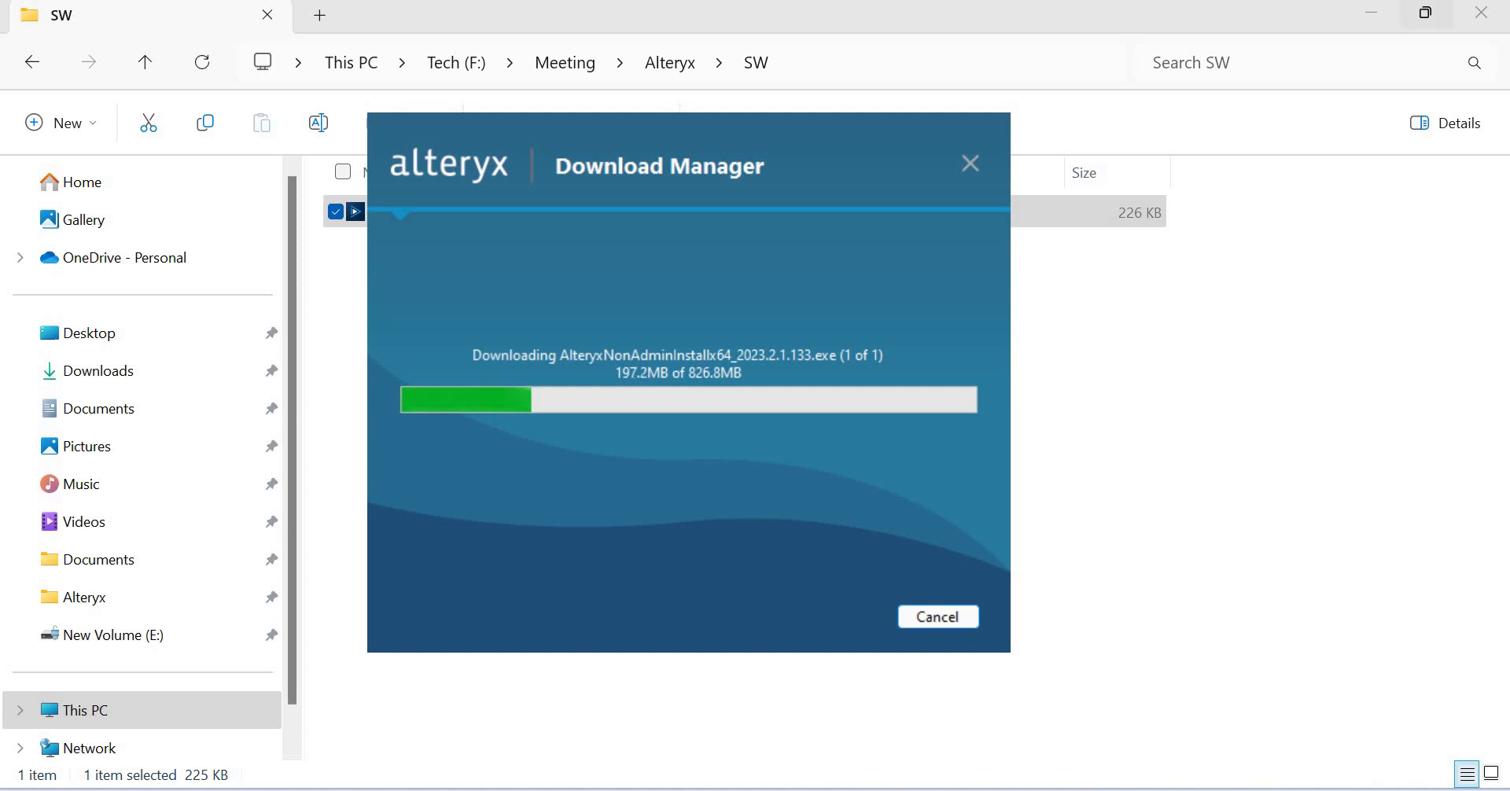
pyautogui.click(1425, 12)
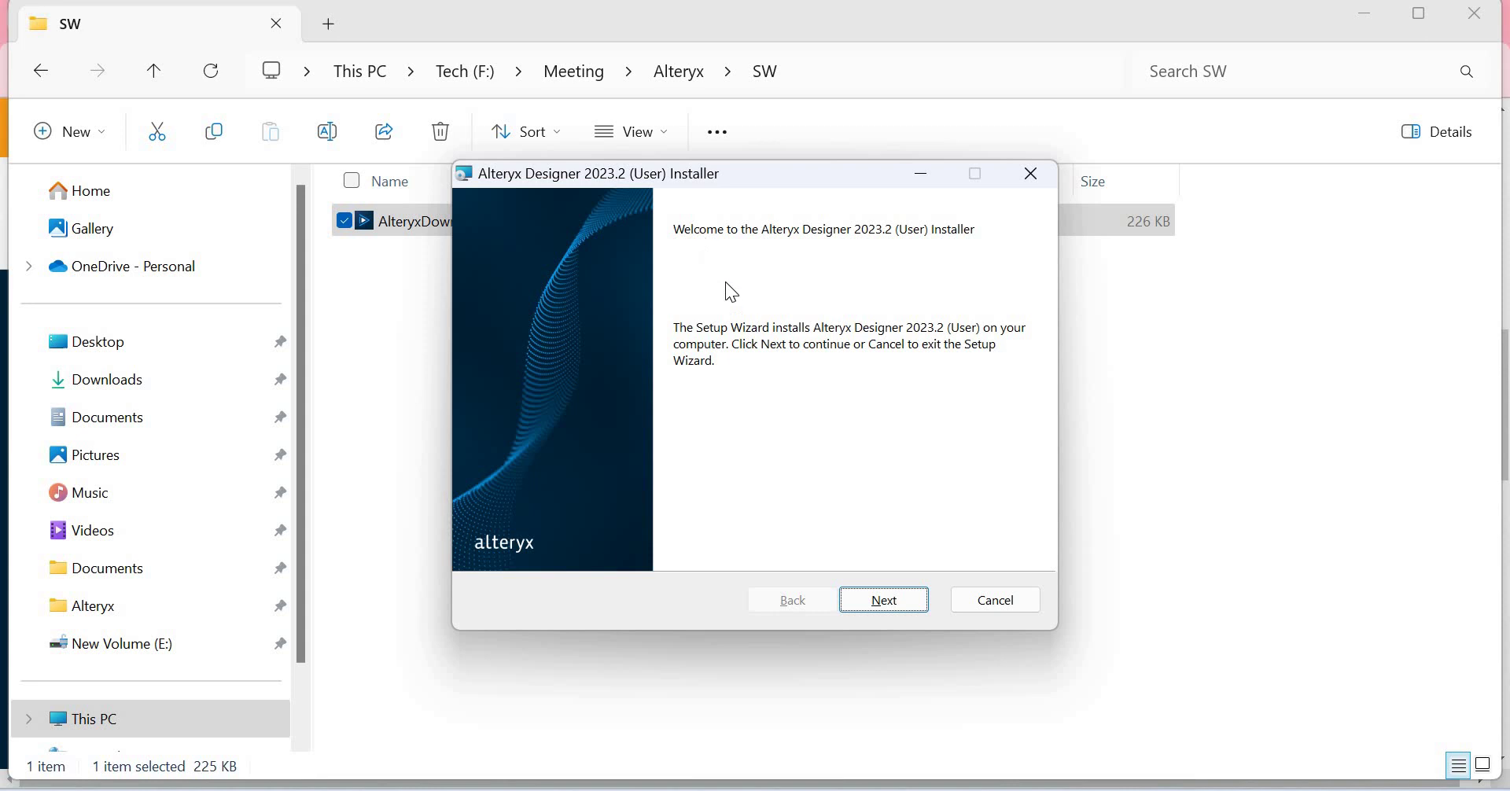
# Step: Read through the EULA and accept the License Agreement
pyautogui.click(886, 602)
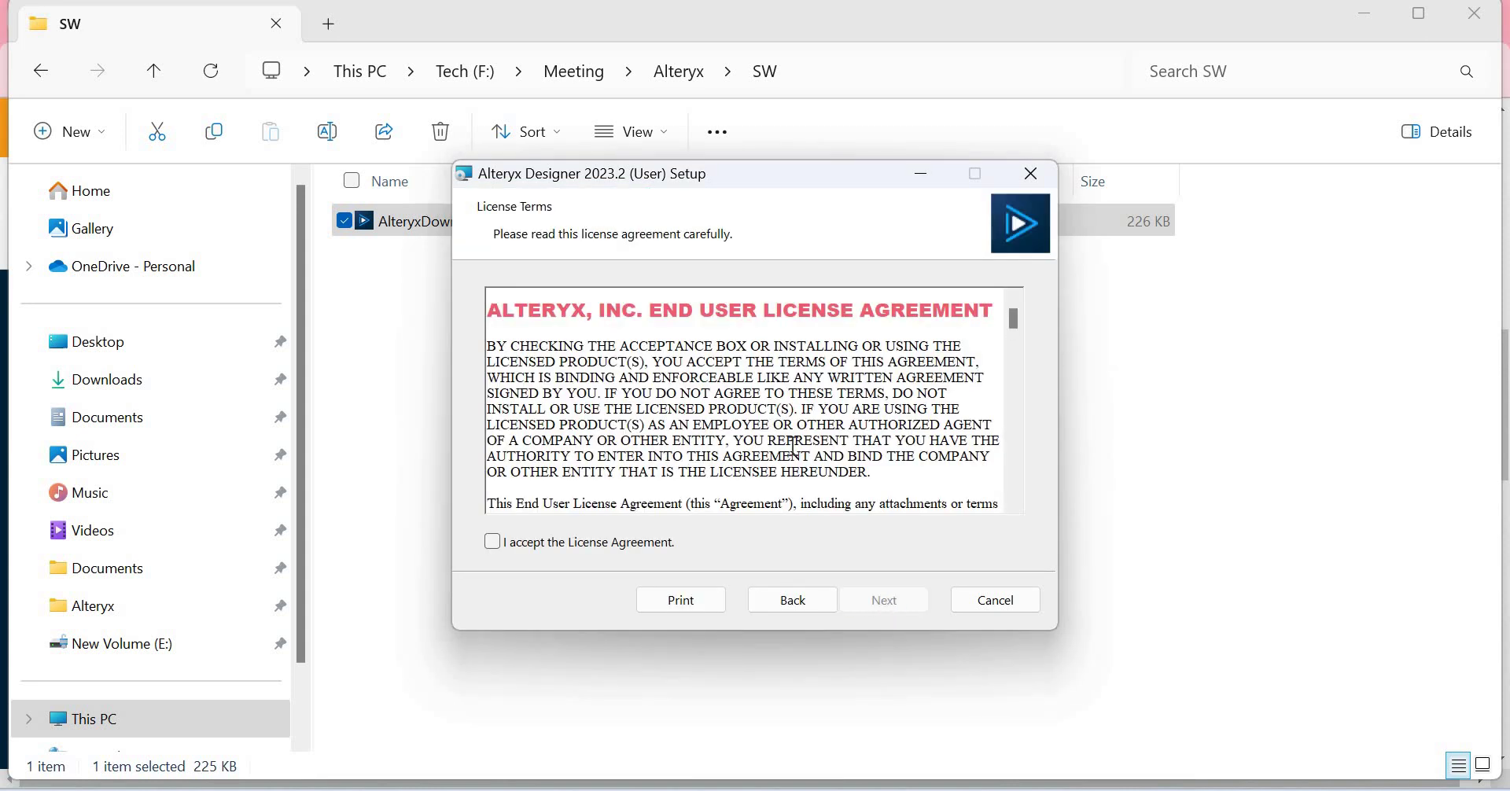
pyautogui.scroll(-2, 700, 417)
pyautogui.scroll(-5, 700, 417)
pyautogui.scroll(-3, 701, 418)
pyautogui.scroll(-3, 701, 418)
pyautogui.scroll(-3, 701, 417)
pyautogui.scroll(-3, 701, 418)
pyautogui.scroll(-3, 701, 418)
pyautogui.scroll(-3, 701, 420)
pyautogui.scroll(-3, 700, 420)
pyautogui.scroll(-3, 700, 419)
pyautogui.scroll(-3, 701, 420)
pyautogui.scroll(-3, 701, 420)
pyautogui.scroll(-3, 598, 488)
pyautogui.scroll(-3, 522, 532)
pyautogui.scroll(-3, 501, 555)
pyautogui.scroll(-3, 501, 555)
pyautogui.click(493, 542)
# Step: Keep the default install folder and advance to Ready to Install
pyautogui.scroll(-3, 572, 572)
pyautogui.scroll(-3, 708, 590)
pyautogui.scroll(-2, 875, 602)
pyautogui.click(881, 606)
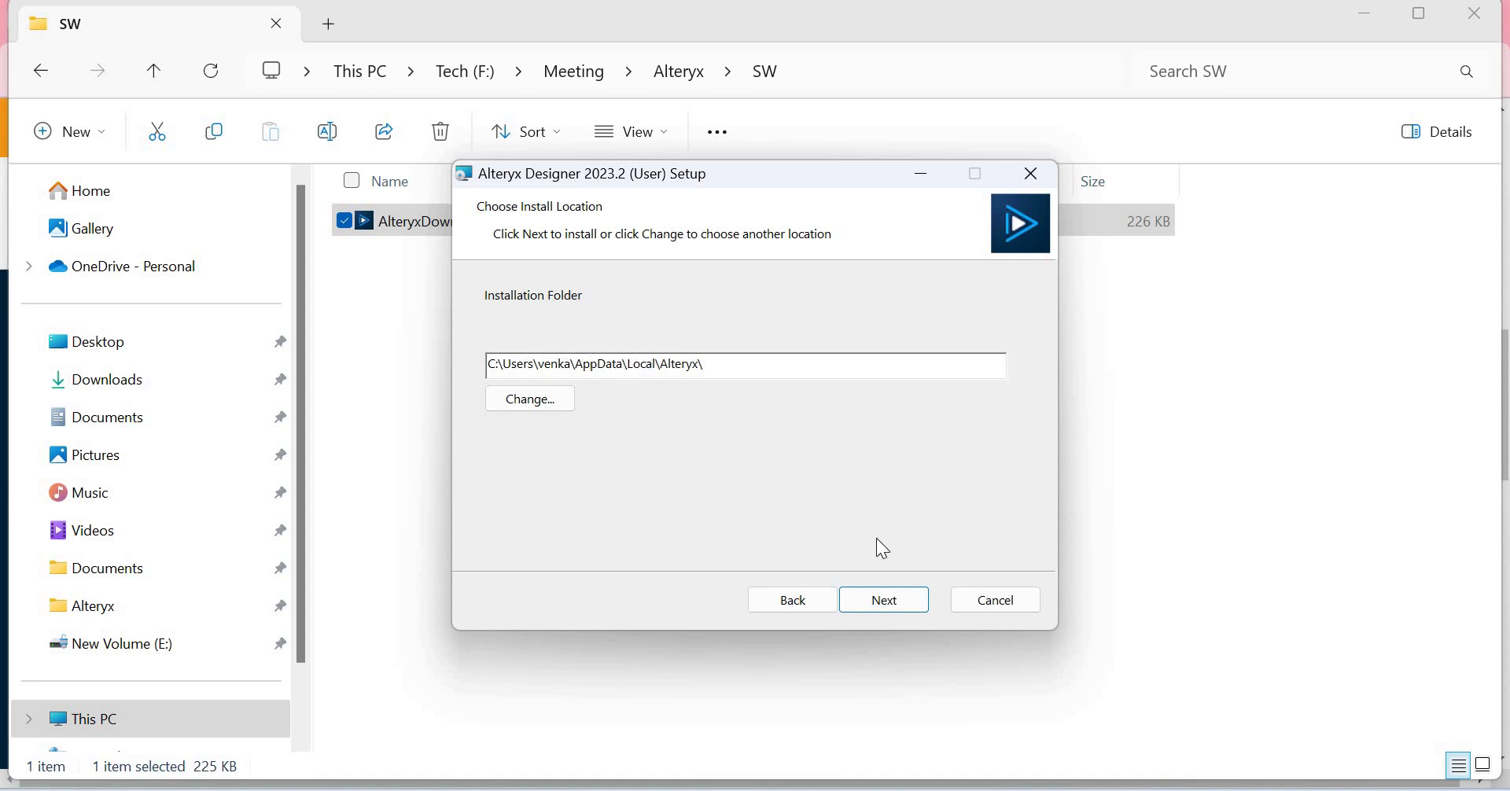
pyautogui.click(885, 601)
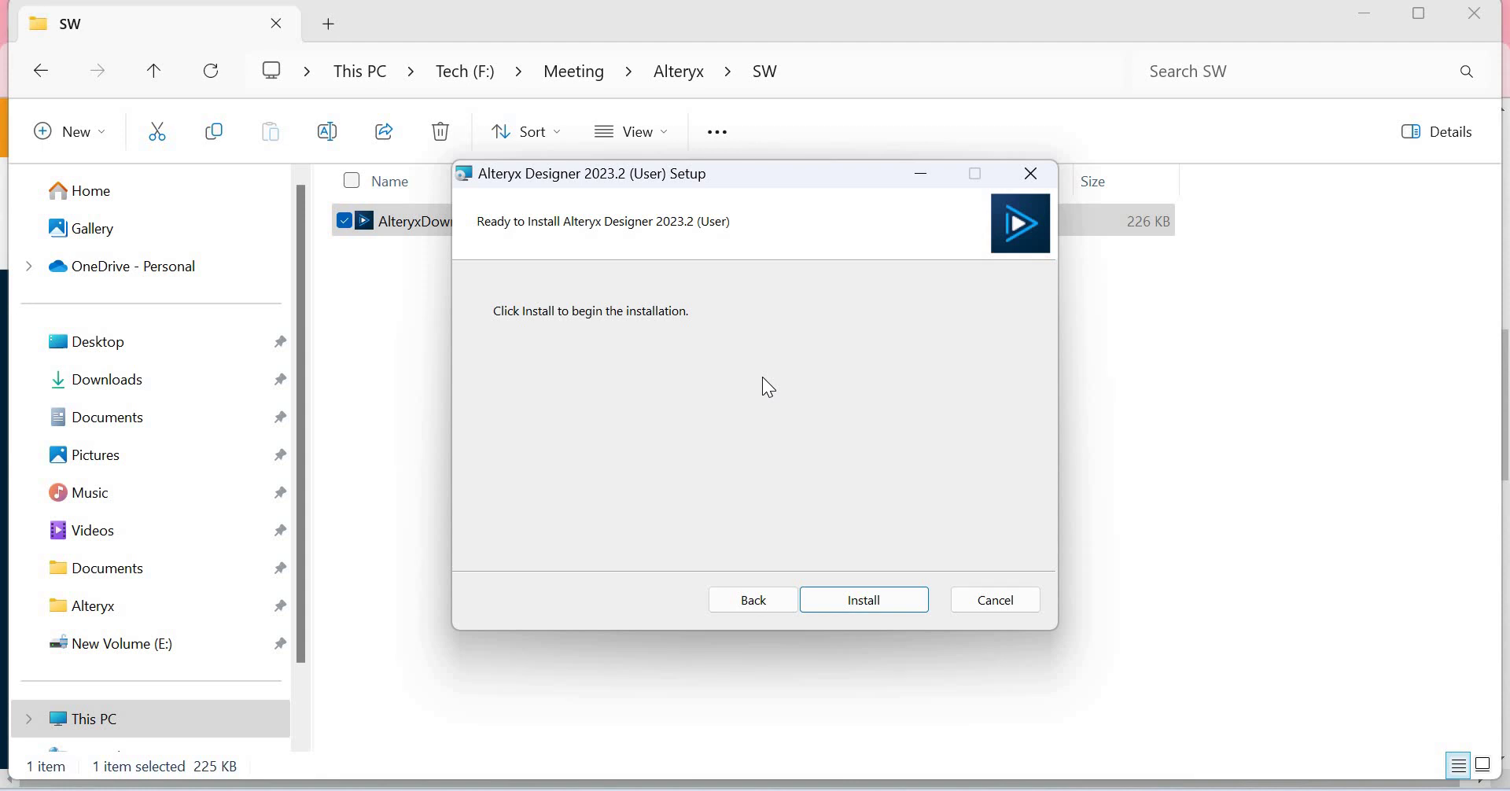
# Step: Install Designer 2023.2 (User) and wait for the completion page
pyautogui.click(763, 600)
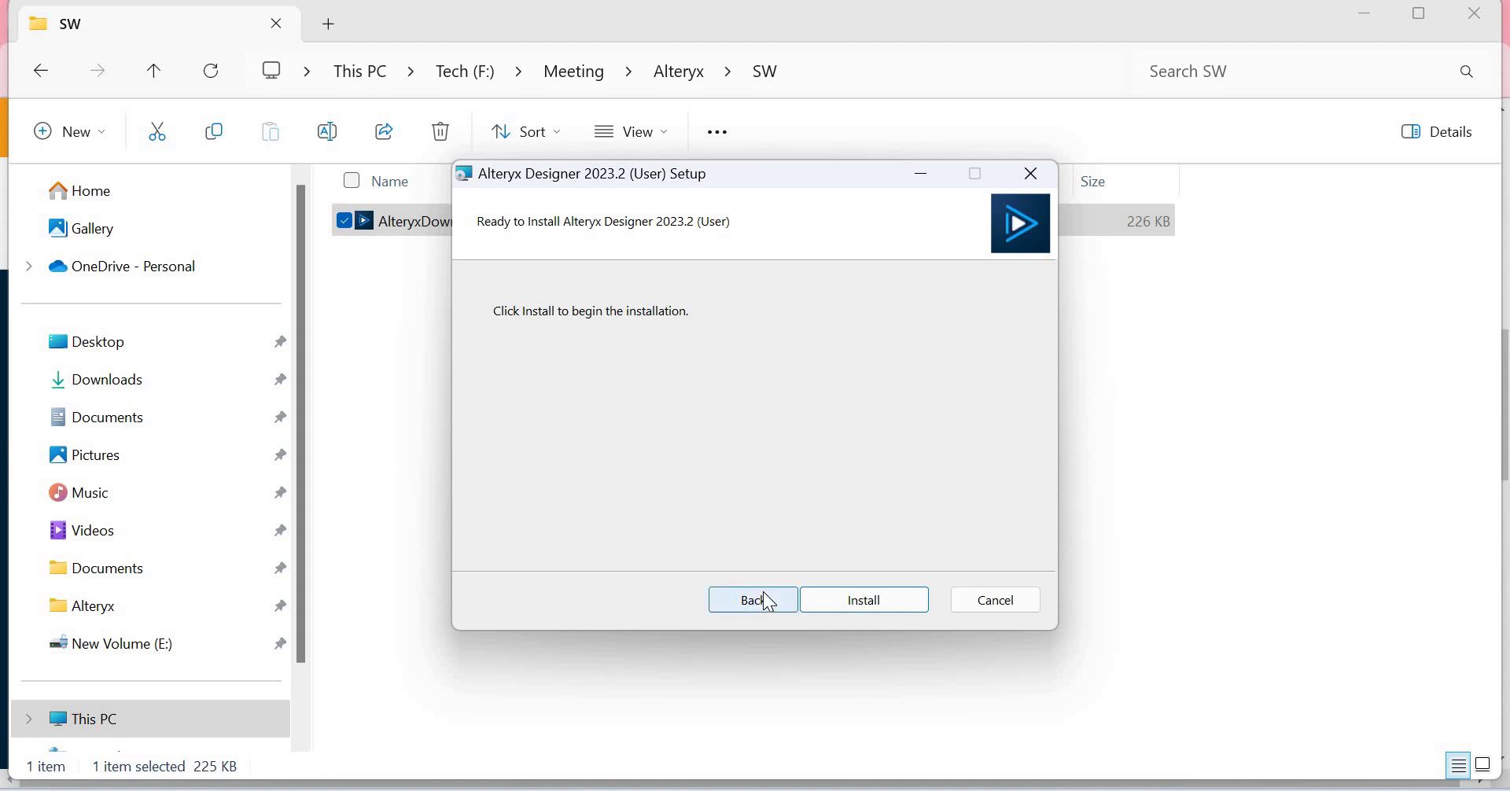
pyautogui.click(856, 605)
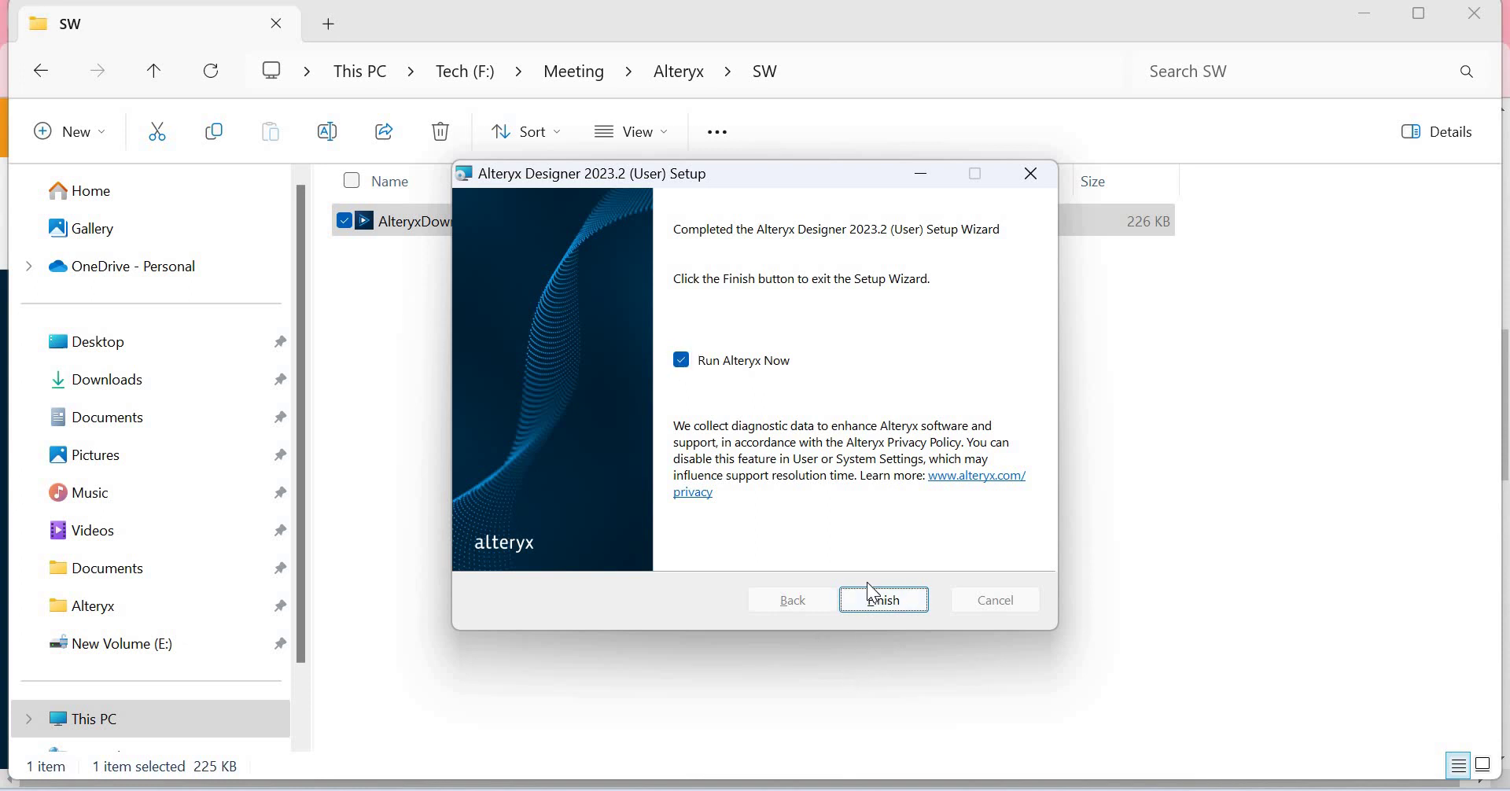
# Step: Finish the setup wizard and Download Manager with Run Alteryx Now ticked to launch Designer
pyautogui.click(884, 603)
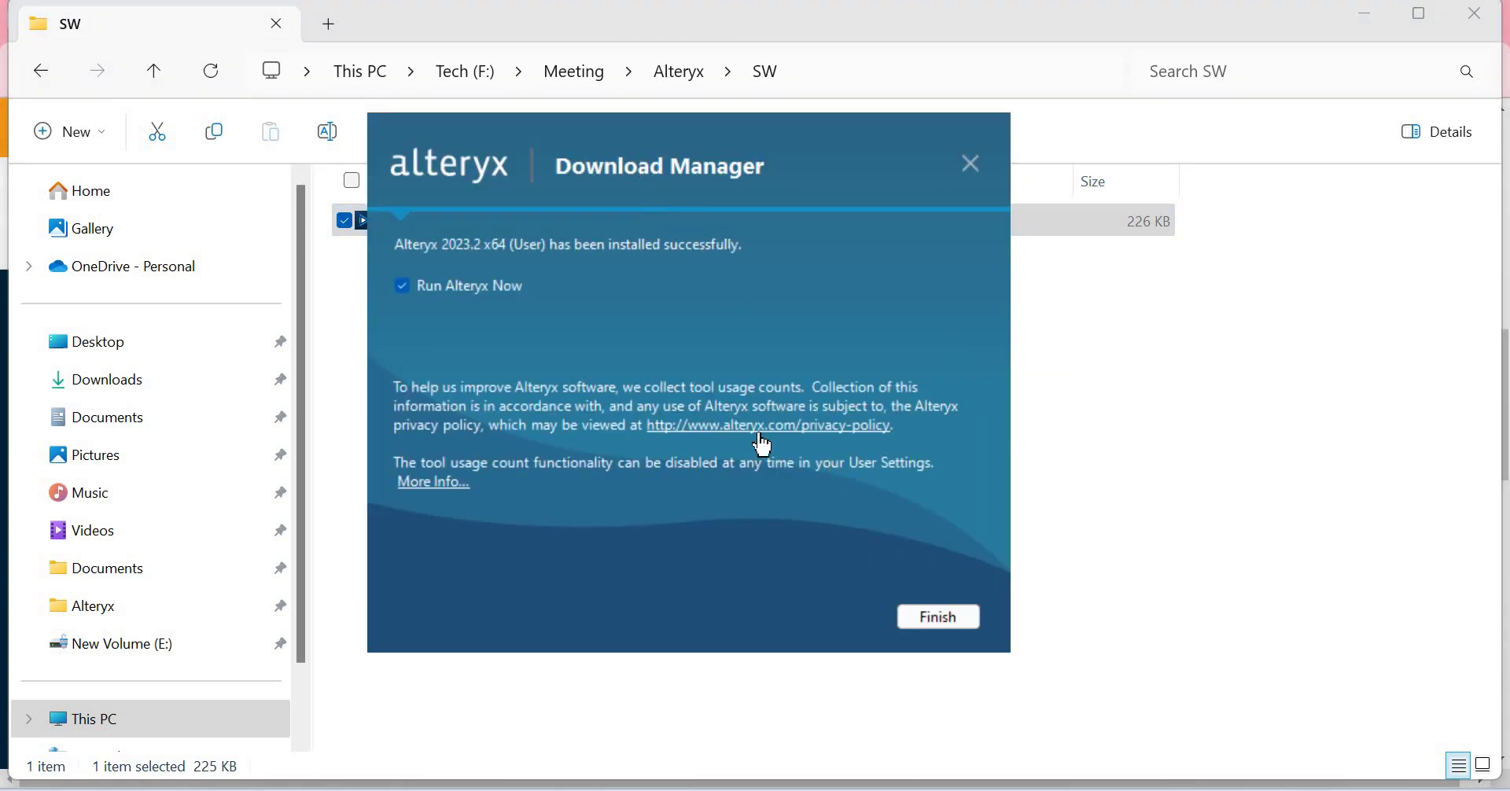
pyautogui.click(912, 613)
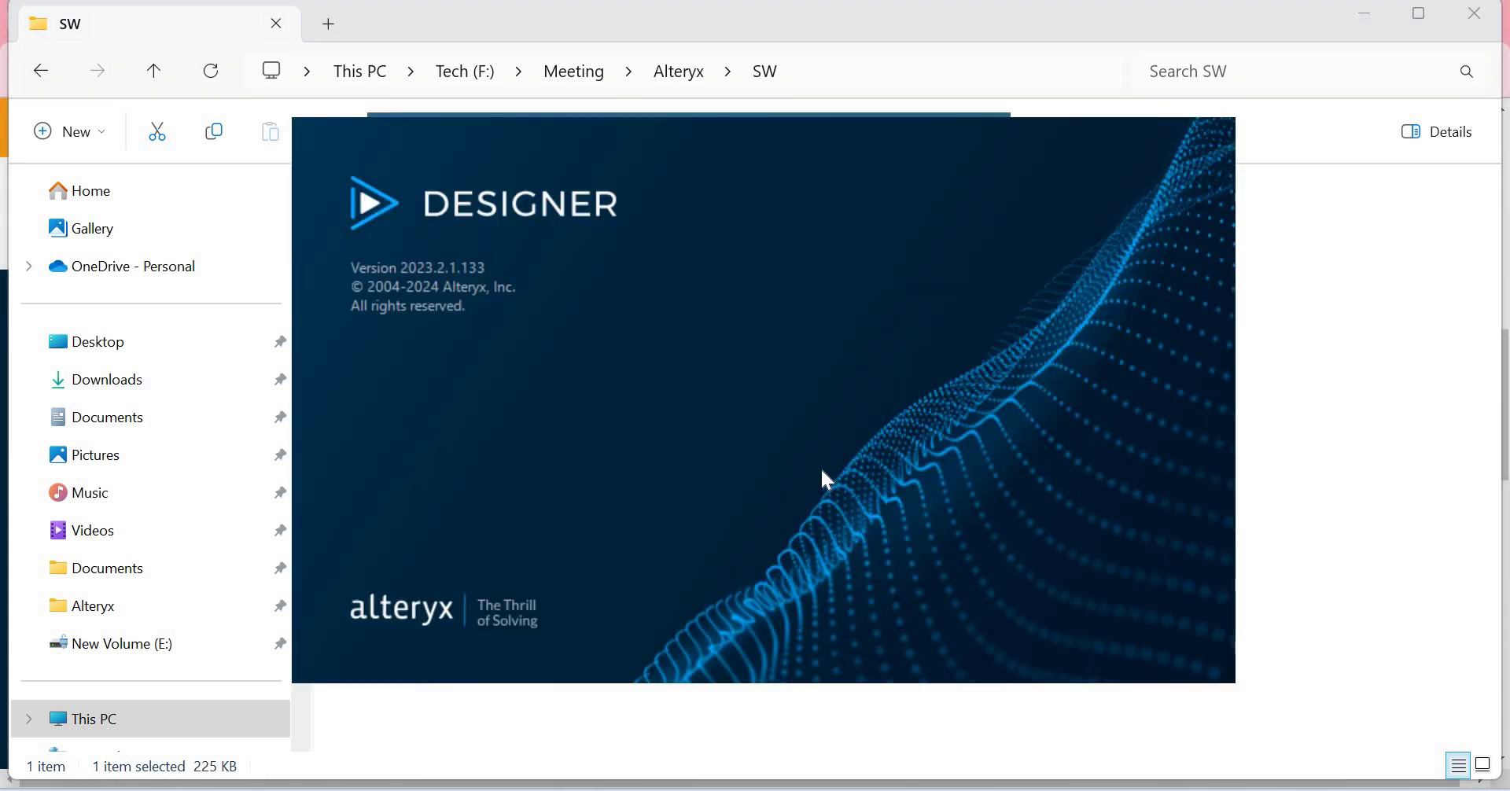